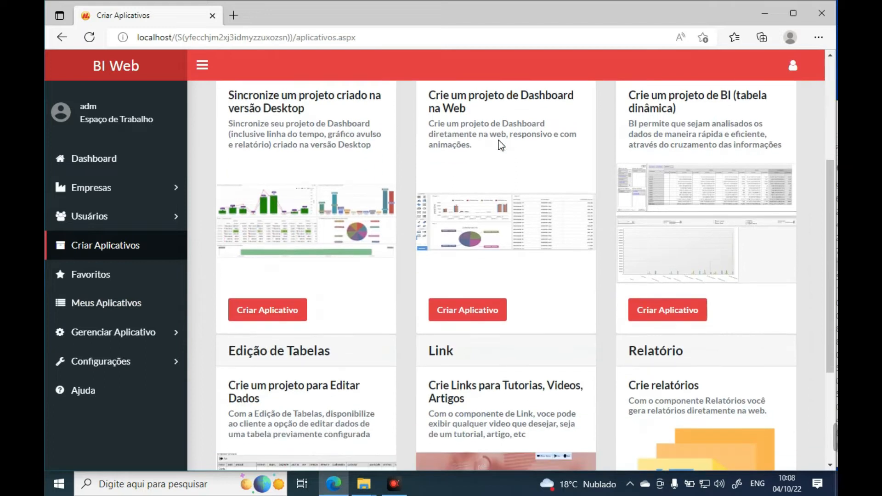
- Create a new Relatório application with the internal project name RelatorioComercial
scroll(501, 144, "down", 3)
scroll(501, 145, "down", 1)
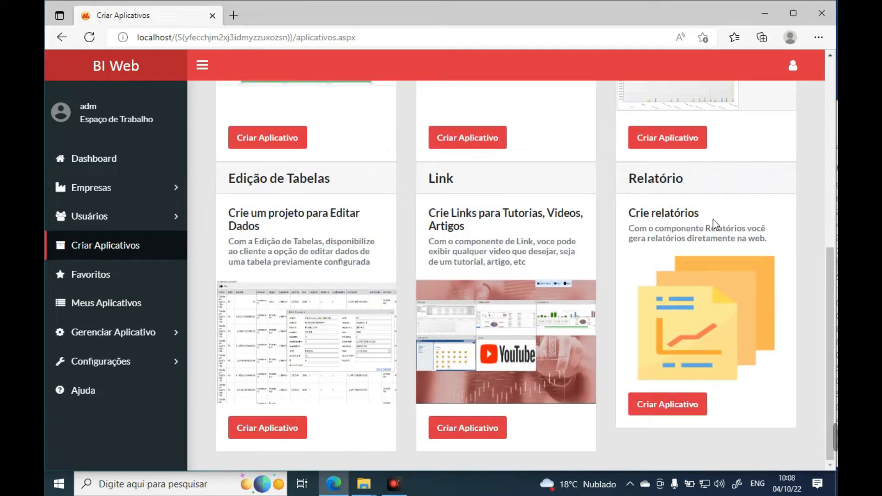
left_click(681, 407)
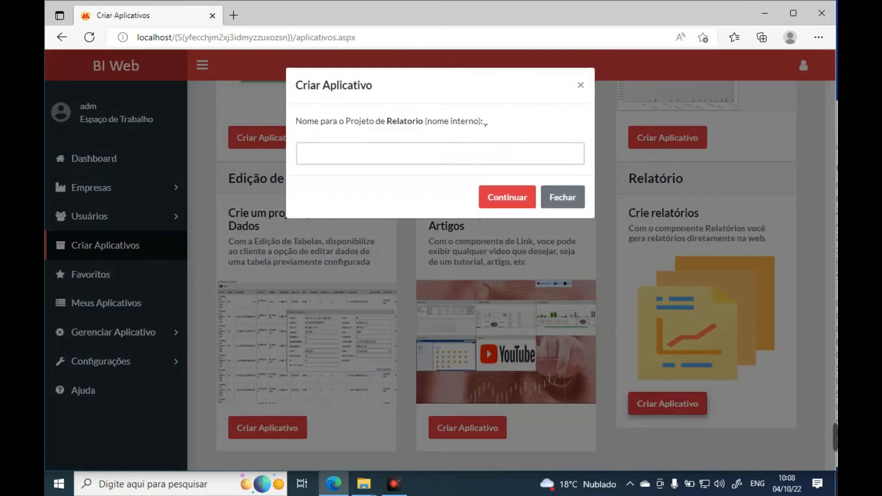
left_click(440, 153)
type("Re")
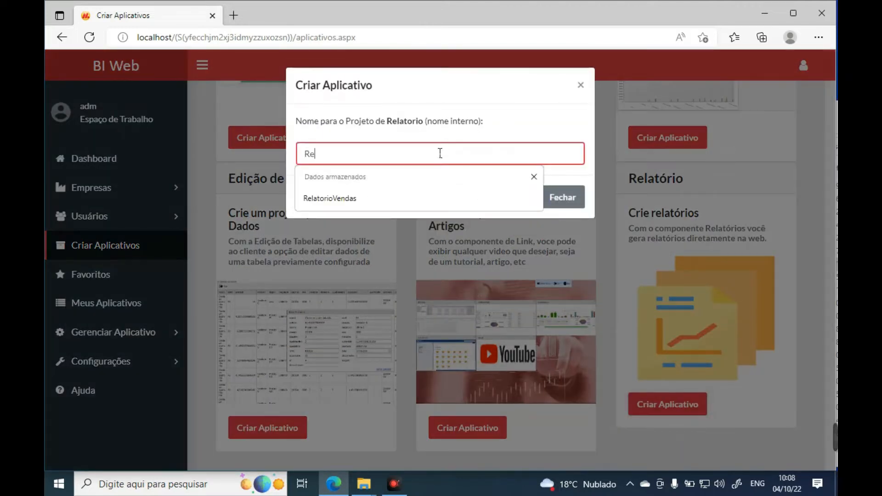
type("latorioComercial")
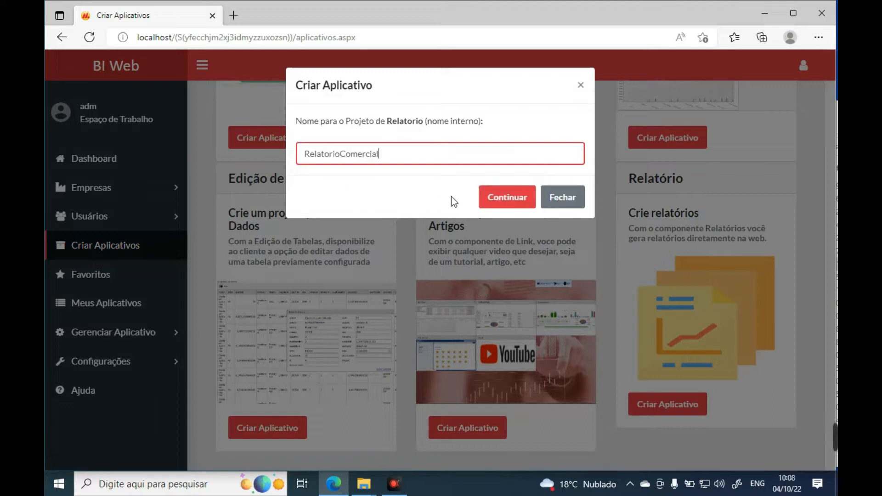
left_click(507, 196)
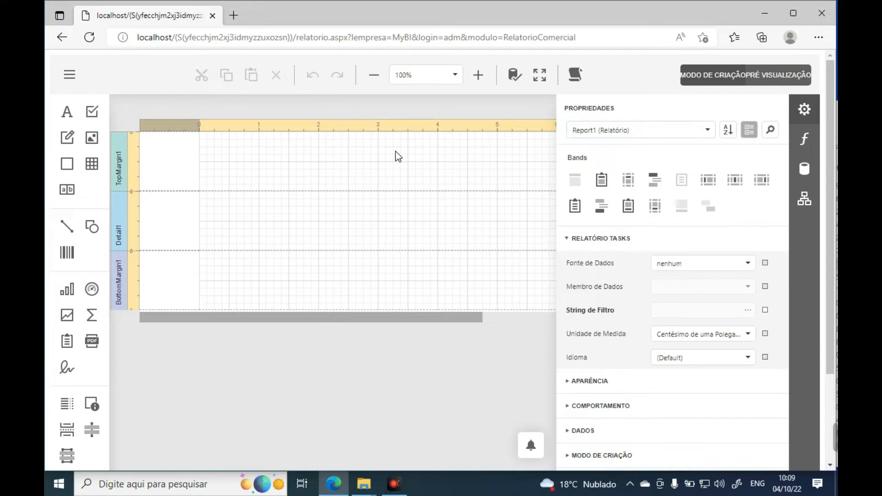
left_click(326, 151)
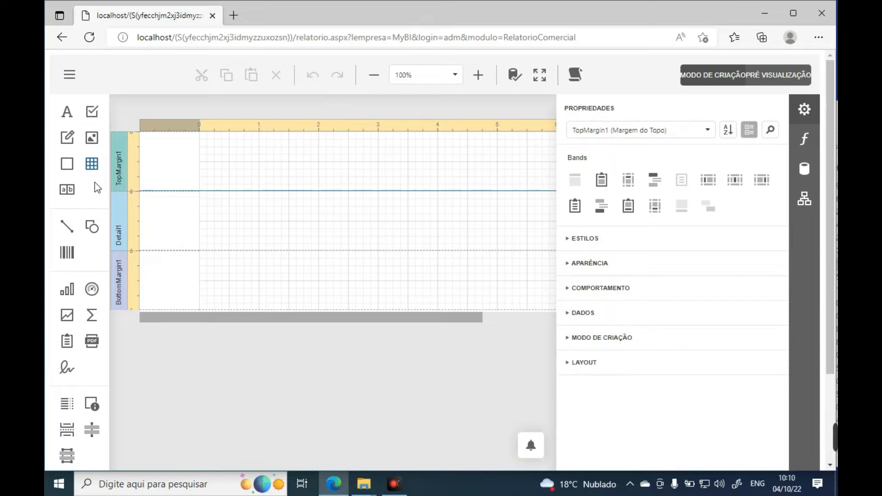
scroll(80, 354, "down", 3)
scroll(81, 358, "up", 3)
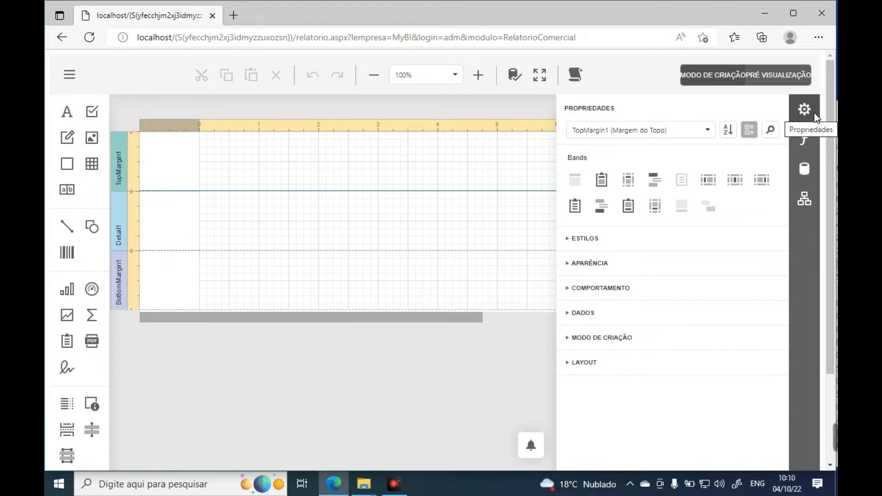
left_click(804, 169)
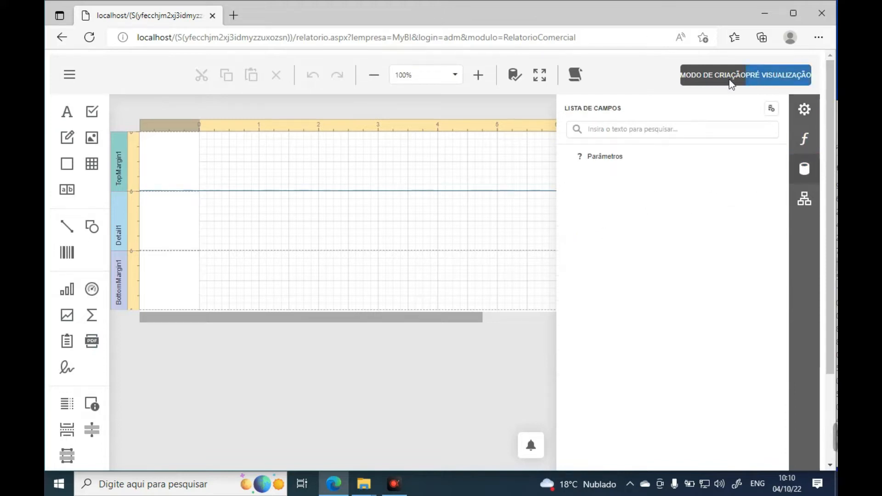
left_click(799, 108)
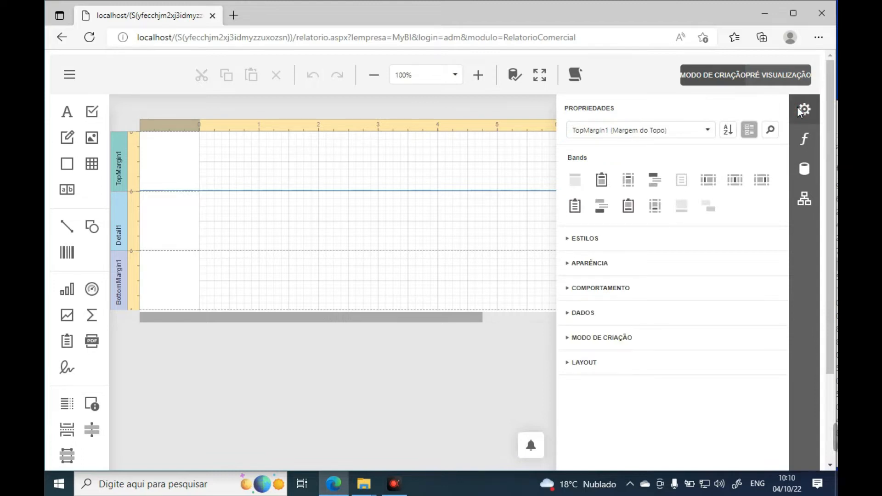
- Review the list of configured data connections and return to the report designer
left_click(73, 77)
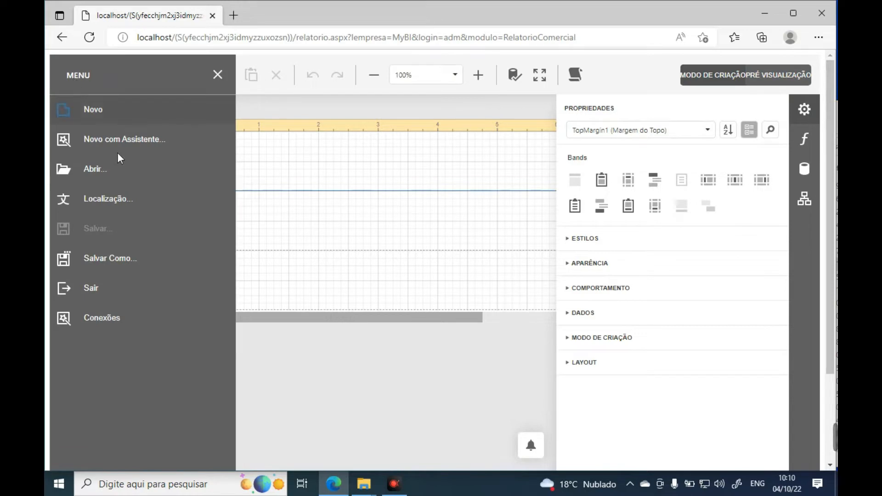
left_click(111, 321)
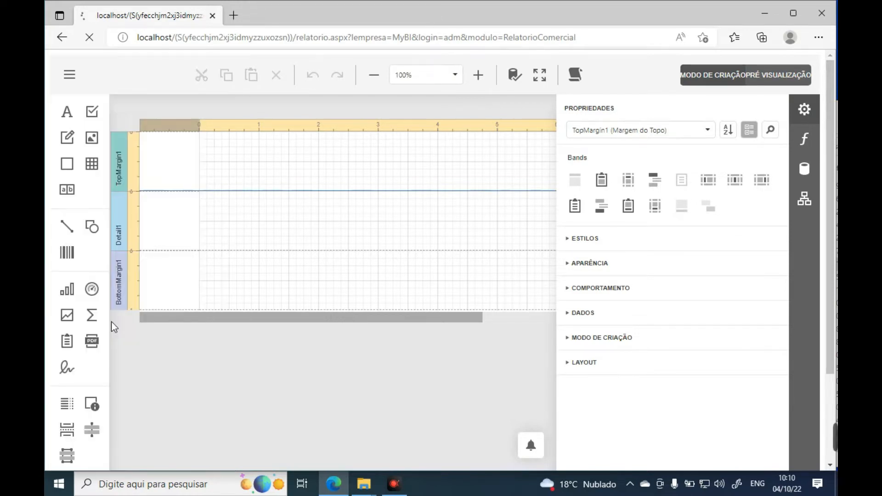
scroll(333, 238, "down", 2)
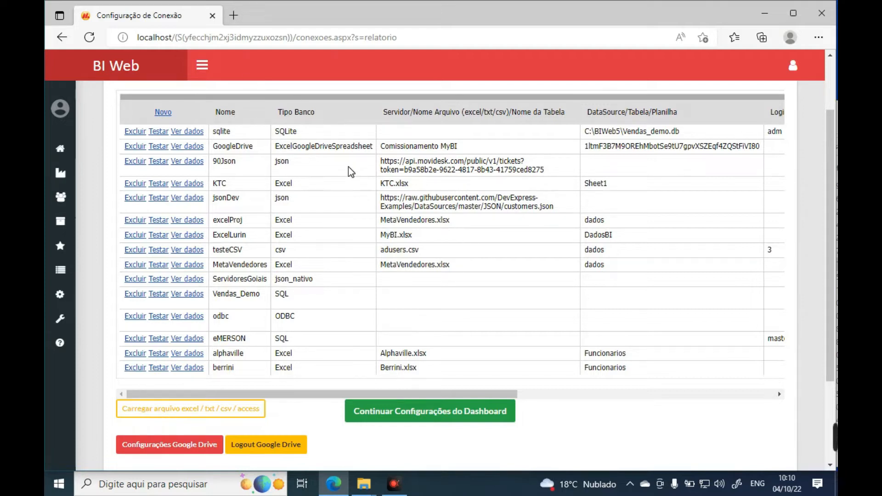
scroll(349, 167, "up", 1)
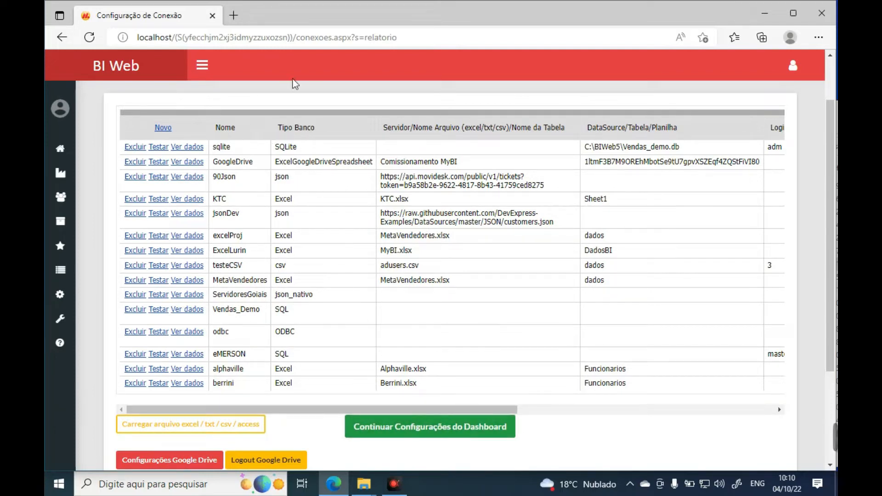
left_click(430, 426)
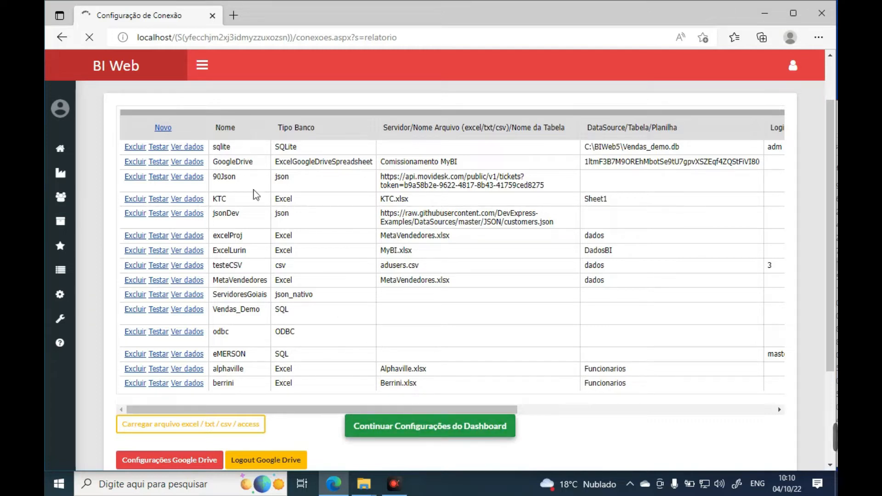
left_click(469, 426)
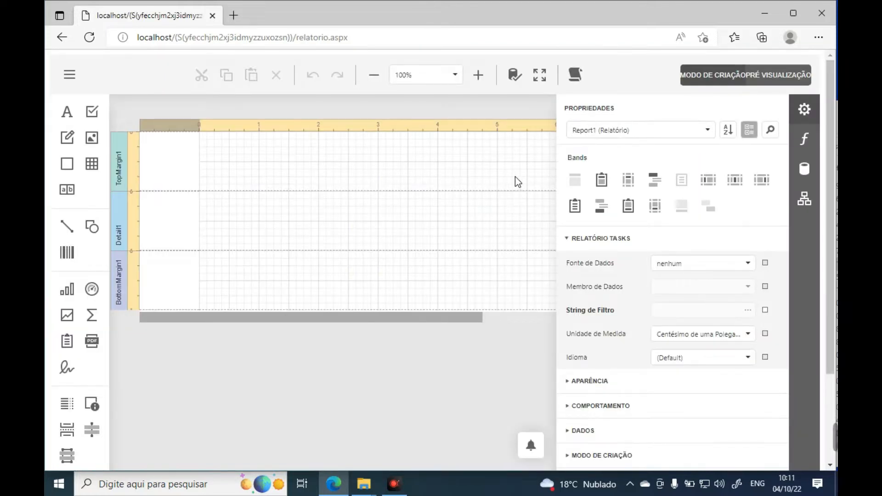
- Add the sqlite connection to the report as a data source
left_click(810, 169)
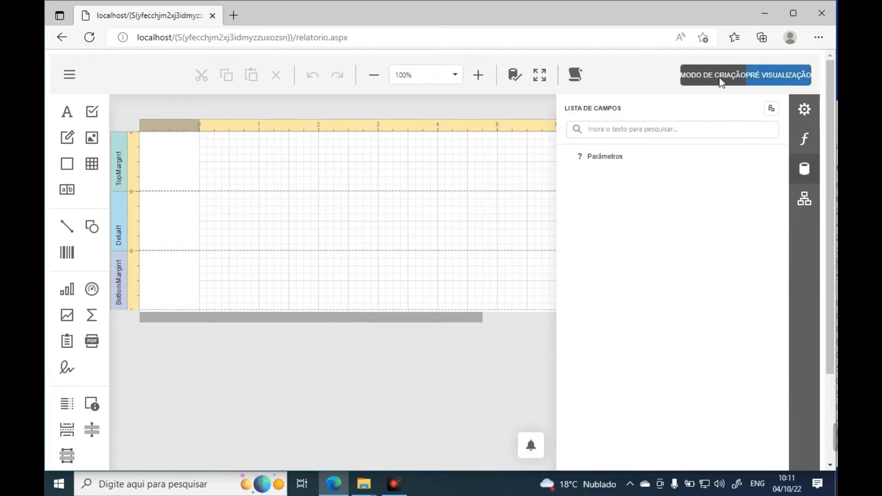
left_click(772, 109)
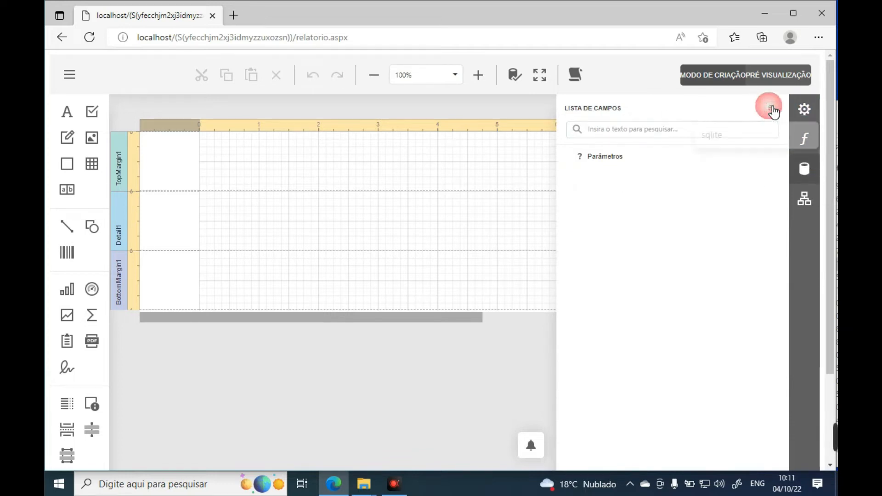
left_click(743, 137)
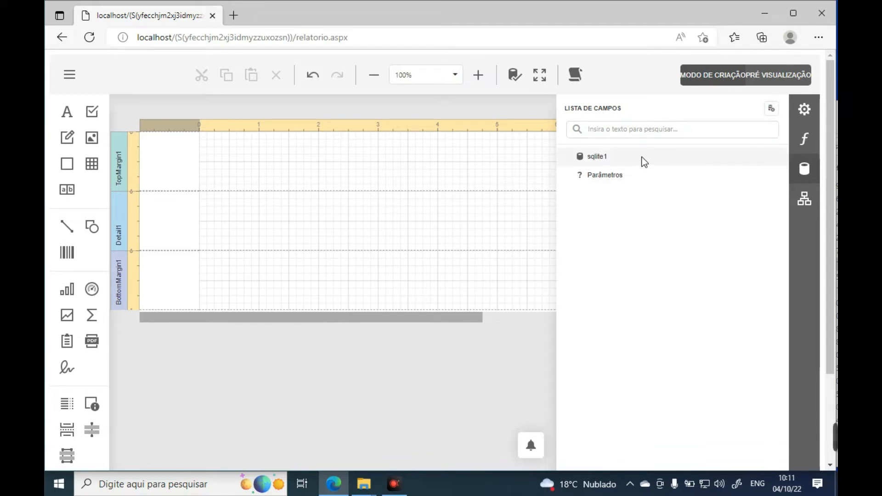
- Add a query named vendas to the sqlite1 data source with the SQL "select * from vendas_demo"
mouse_move(641, 157)
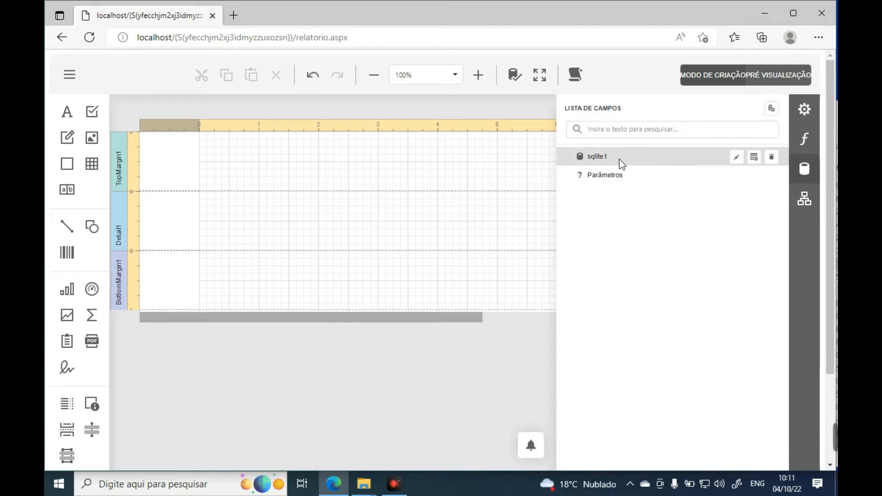
left_click(756, 159)
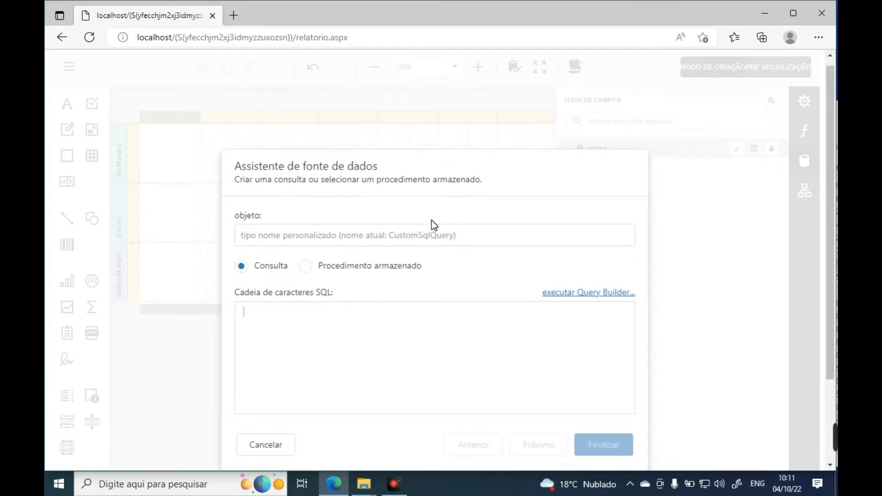
left_click(405, 240)
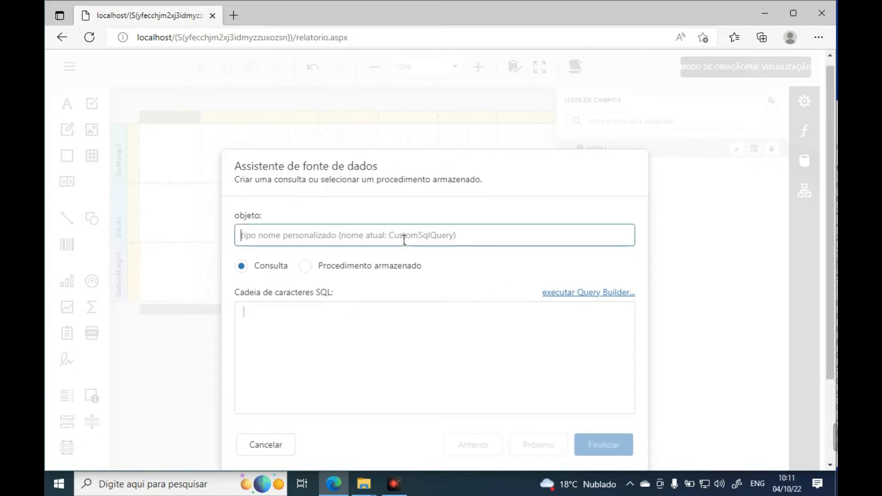
type("vendas")
left_click(407, 344)
type("select * ")
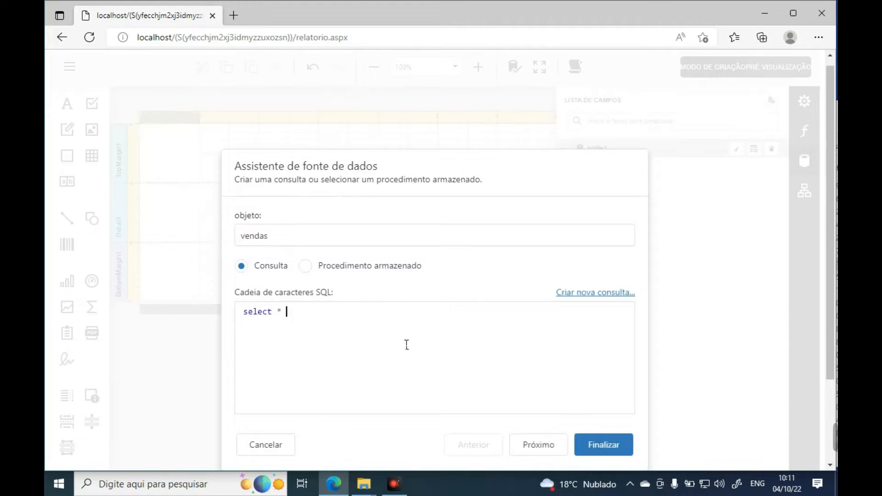
type("from vendas_demo")
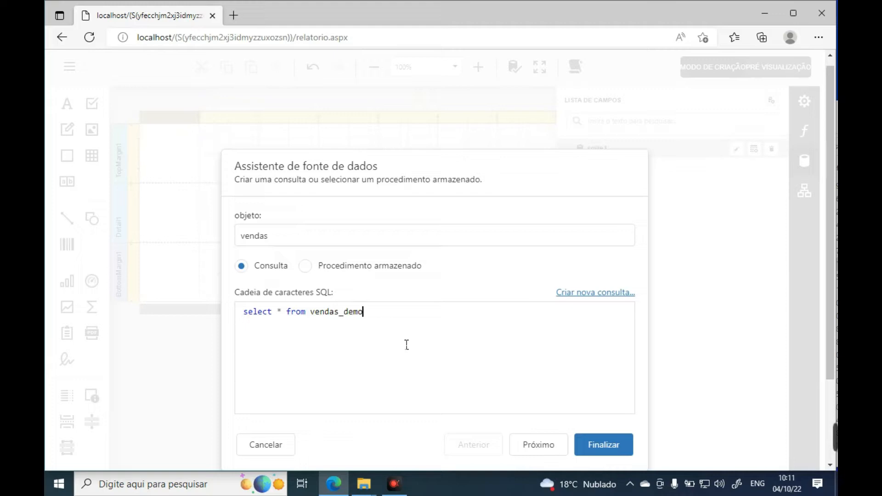
left_click(596, 443)
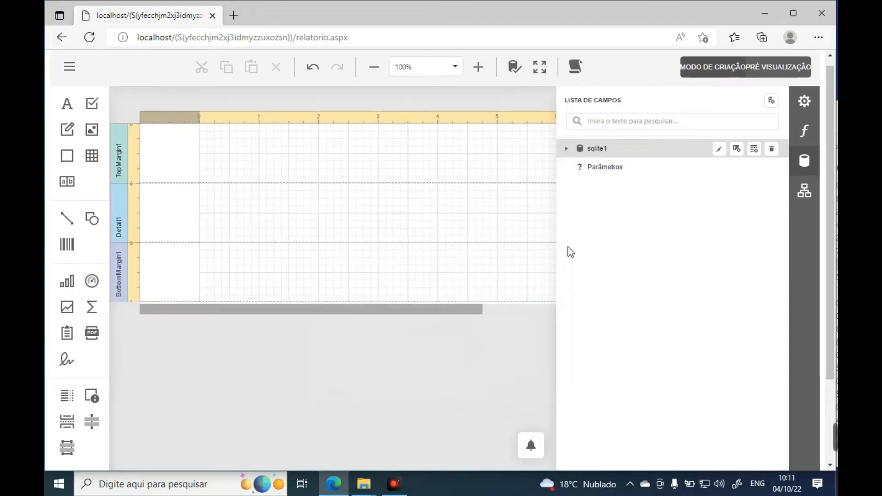
- Look through the fields of the vendas query under sqlite1 and collapse its list again
left_click(567, 148)
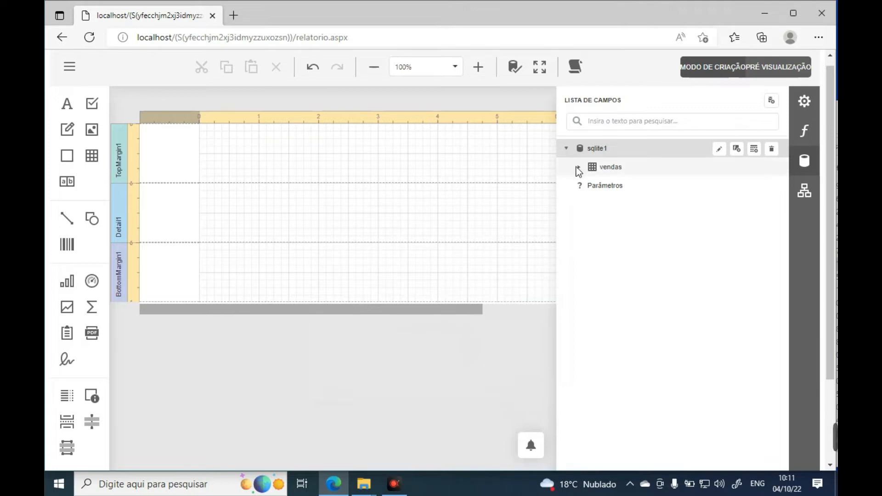
left_click(580, 167)
scroll(662, 355, "down", 2)
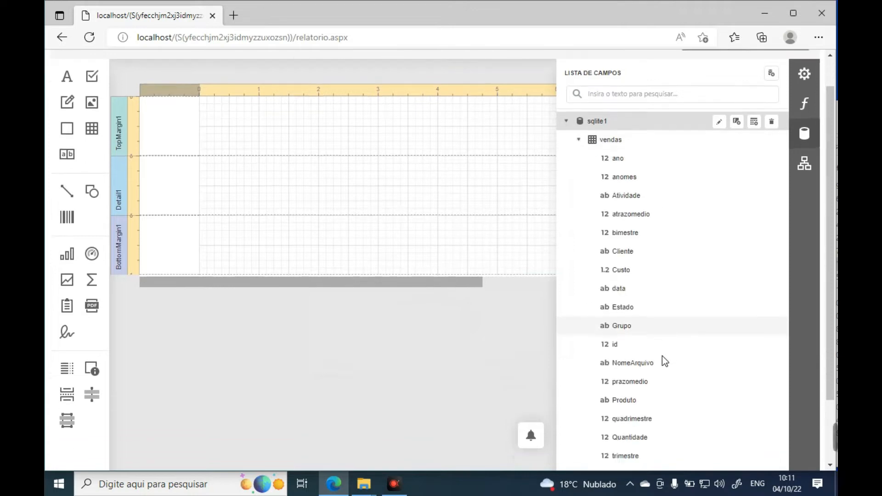
scroll(663, 355, "up", 3)
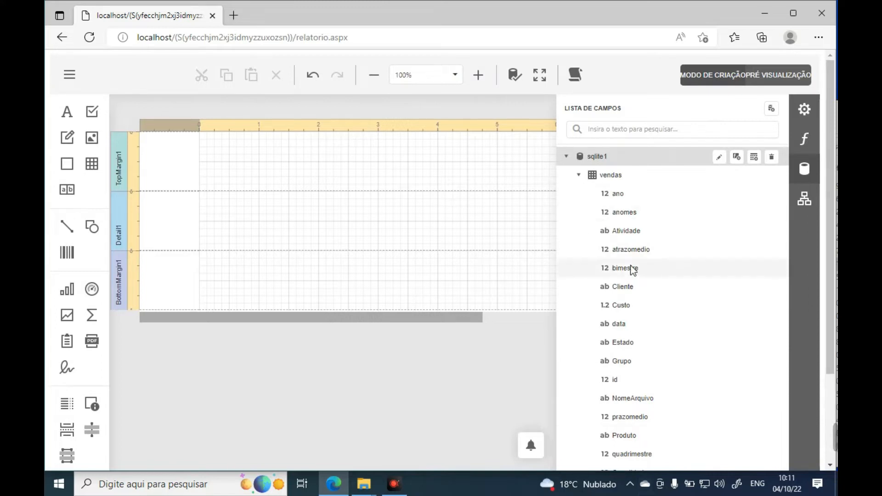
left_click(580, 175)
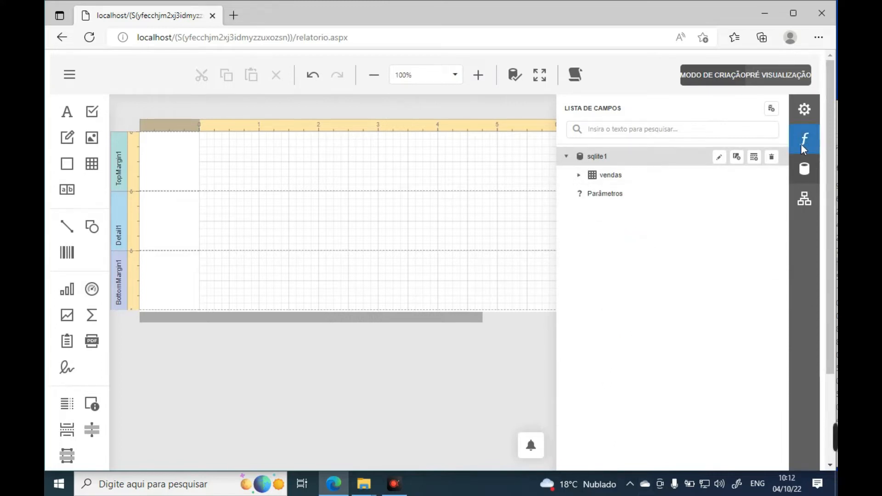
- Keep sqlite1 as the report's Fonte de Dados and set its Membro de Dados to vendas
left_click(806, 111)
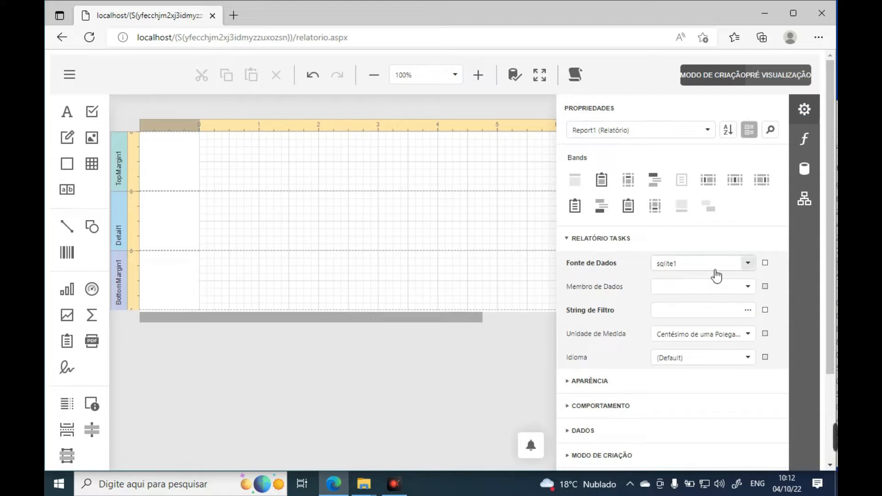
left_click(748, 264)
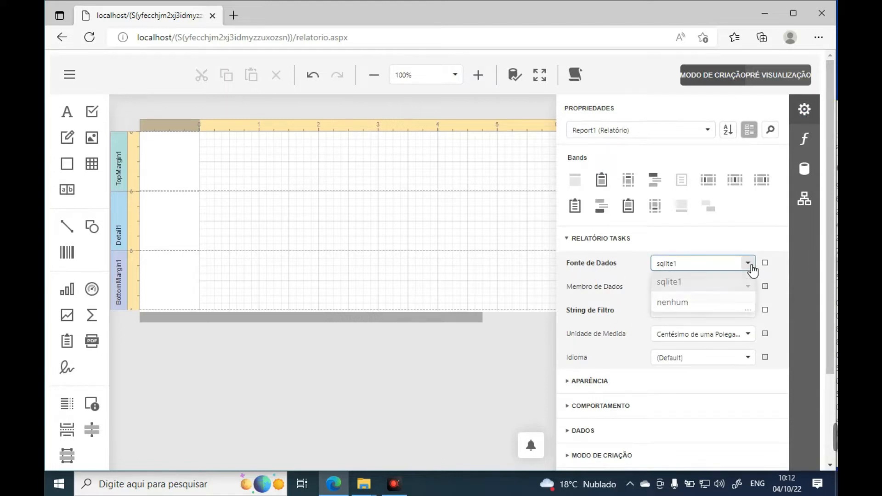
left_click(750, 286)
left_click(750, 287)
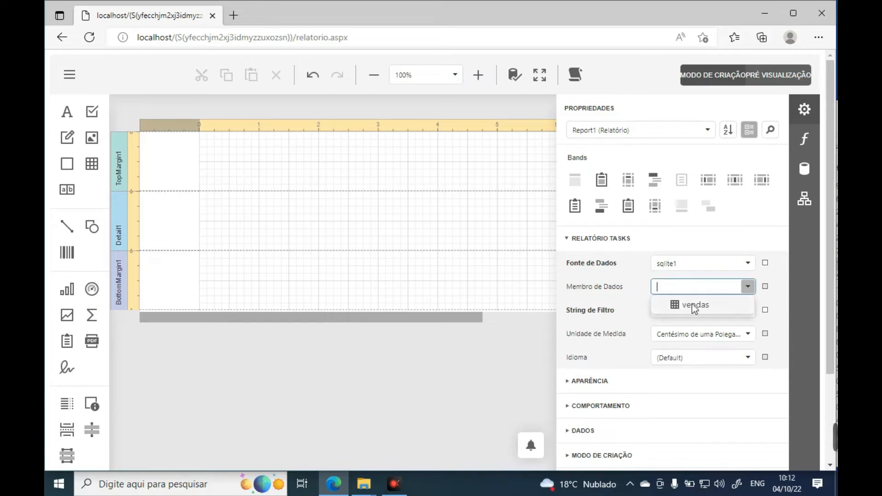
left_click(710, 305)
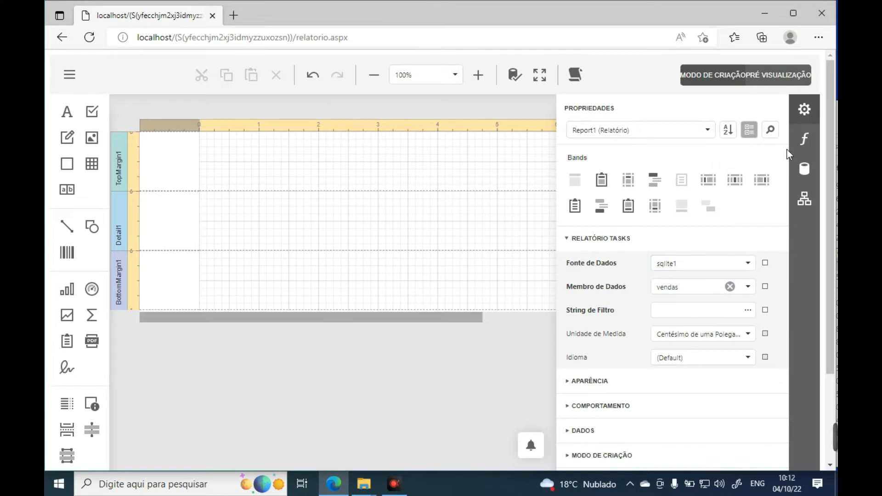
- Save the report under the new name "Relatorio de Vendas"
left_click(805, 170)
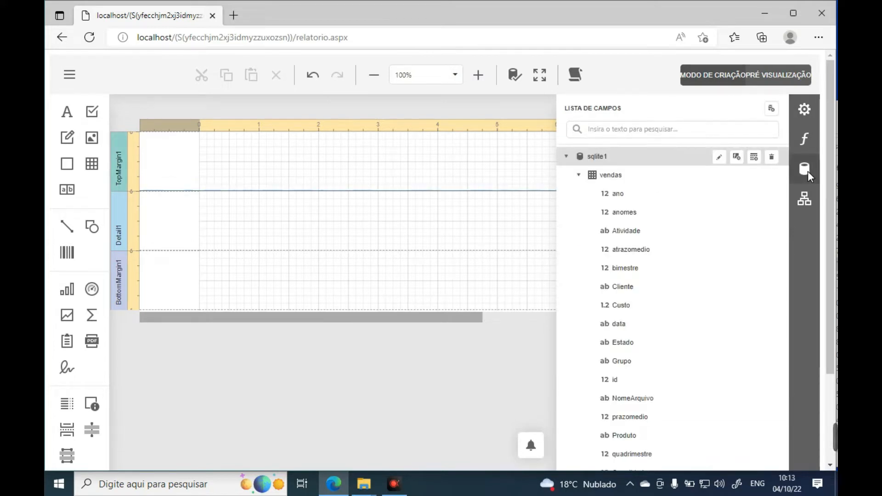
left_click(805, 170)
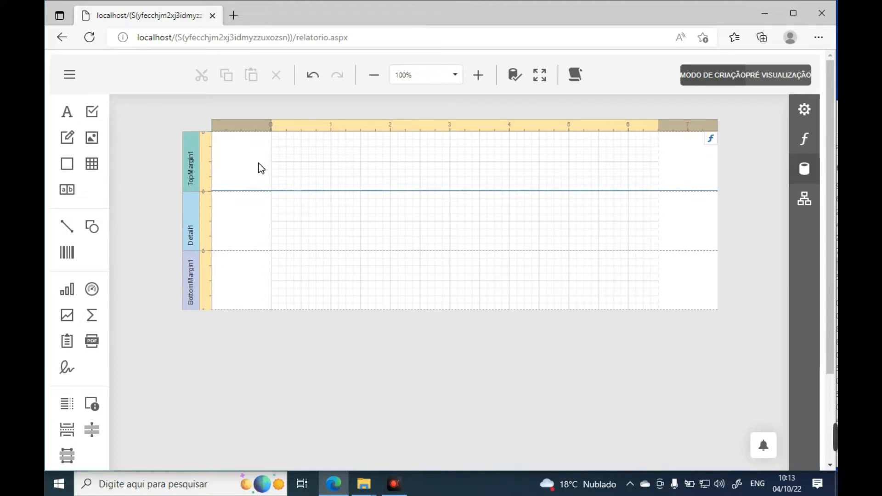
left_click(69, 74)
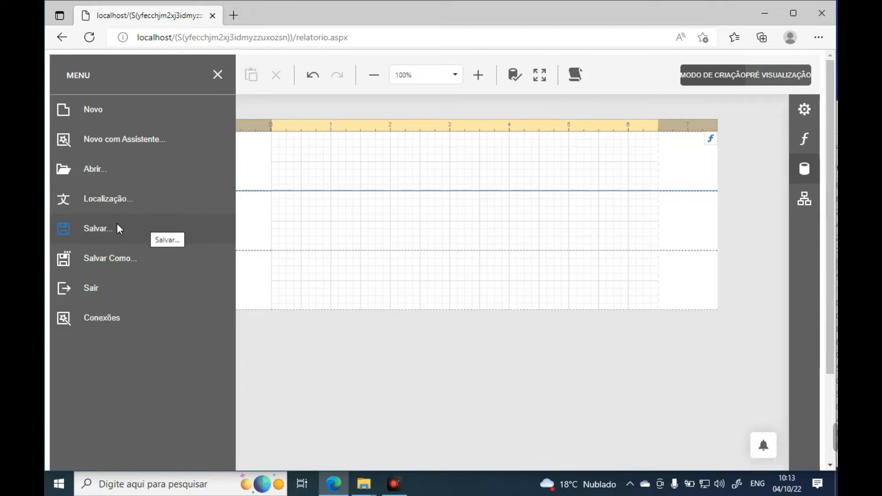
left_click(117, 258)
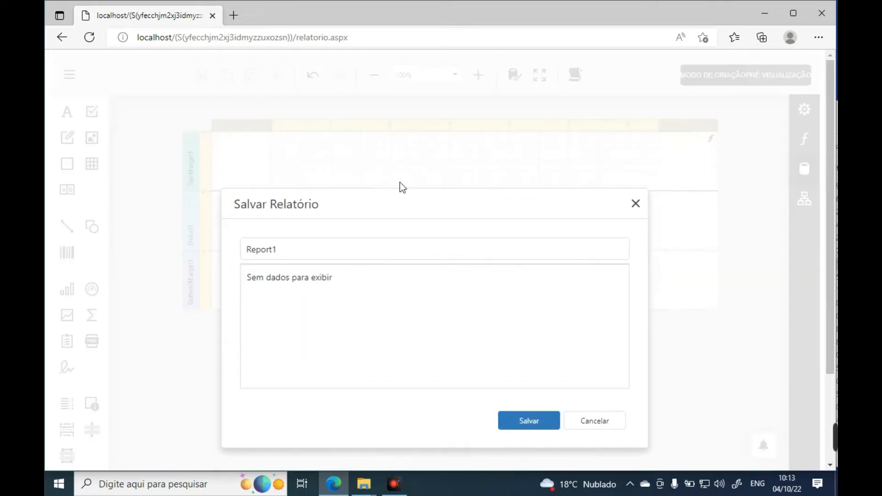
double_click(320, 258)
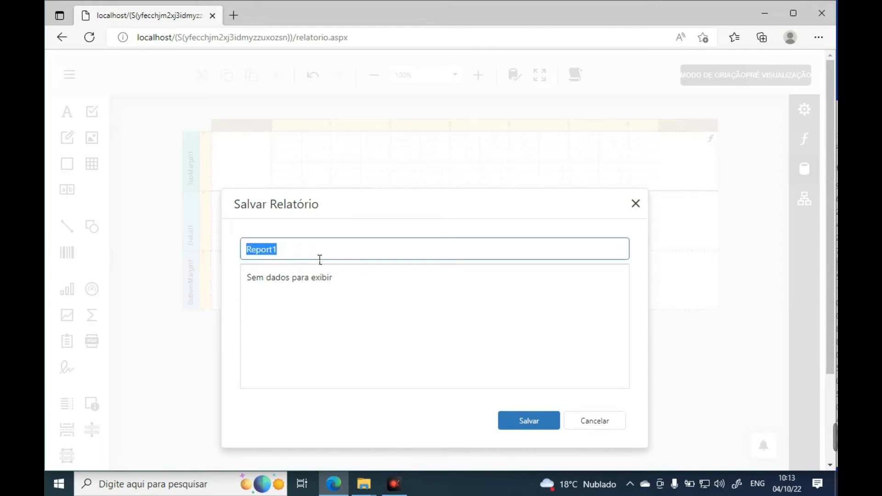
type("Relato")
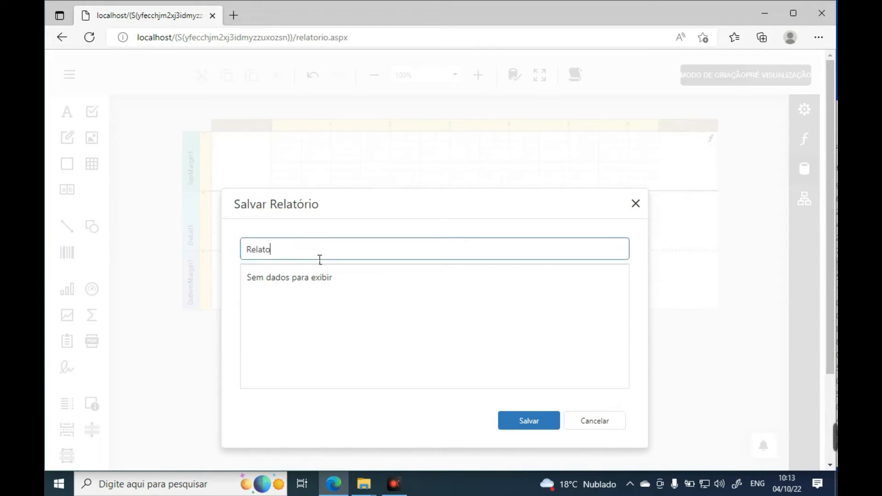
type("rio de Vendas")
left_click(528, 420)
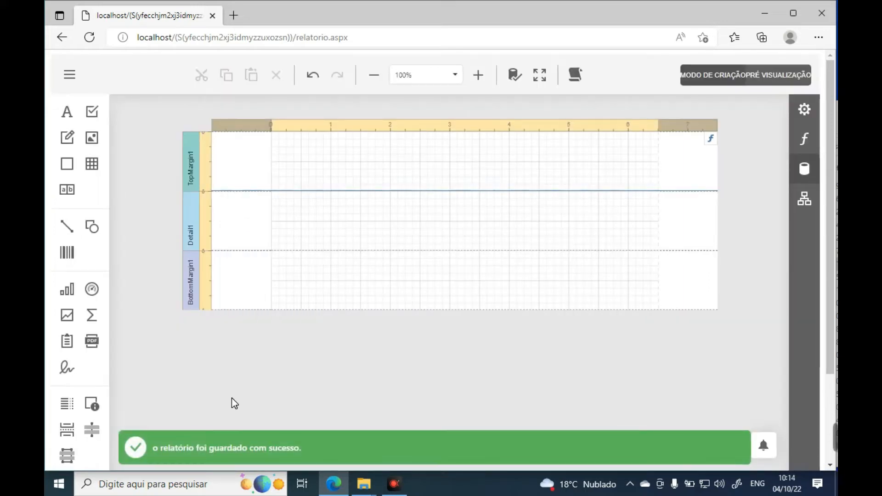
scroll(232, 399, "down", 3)
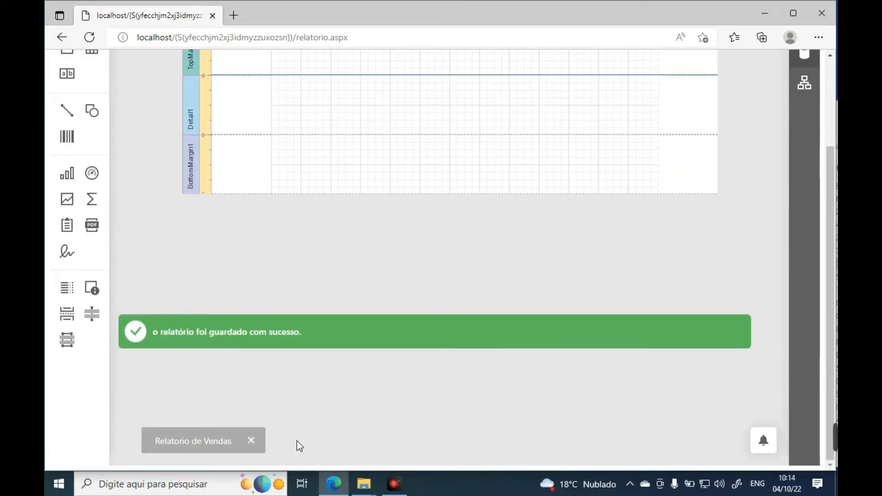
scroll(203, 309, "up", 3)
left_click(74, 78)
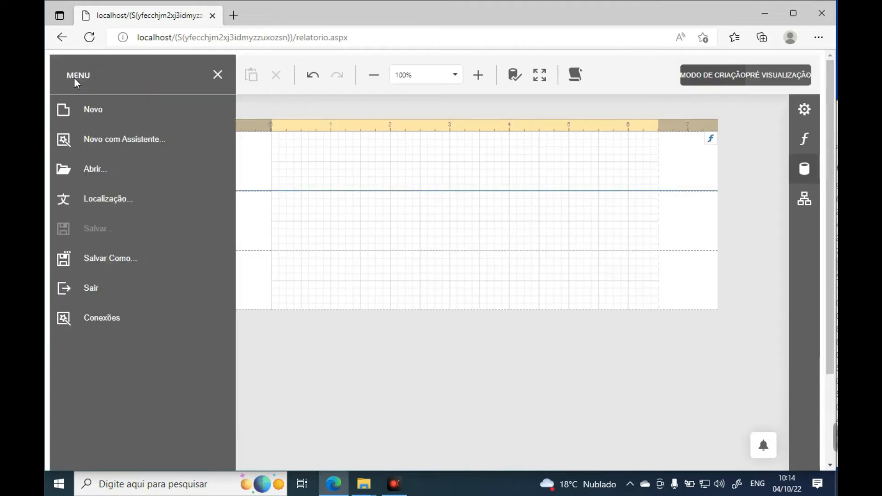
scroll(367, 224, "down", 3)
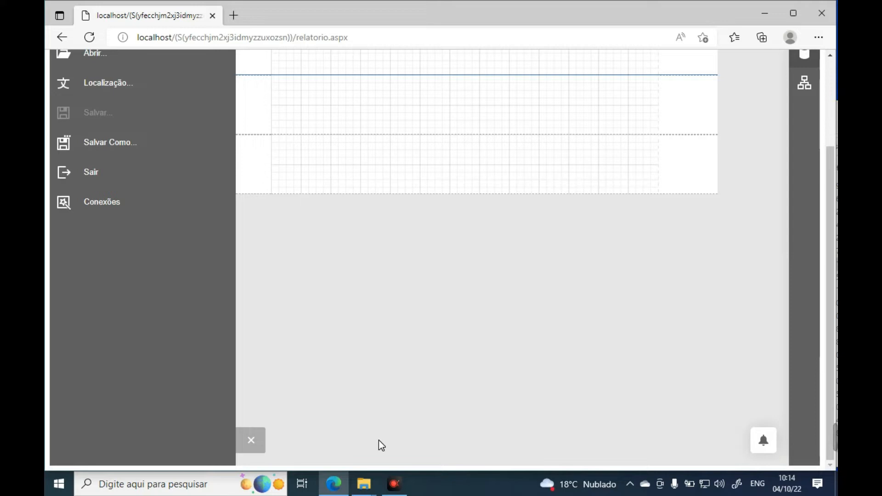
scroll(378, 441, "up", 3)
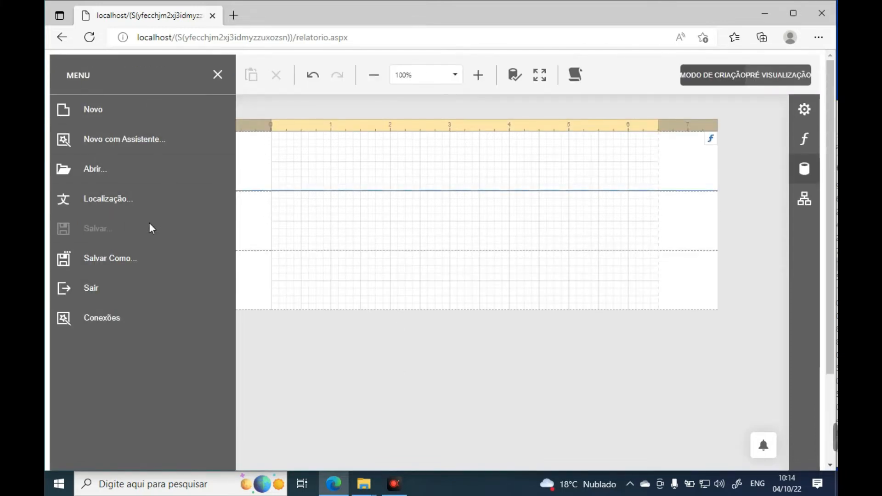
left_click(219, 74)
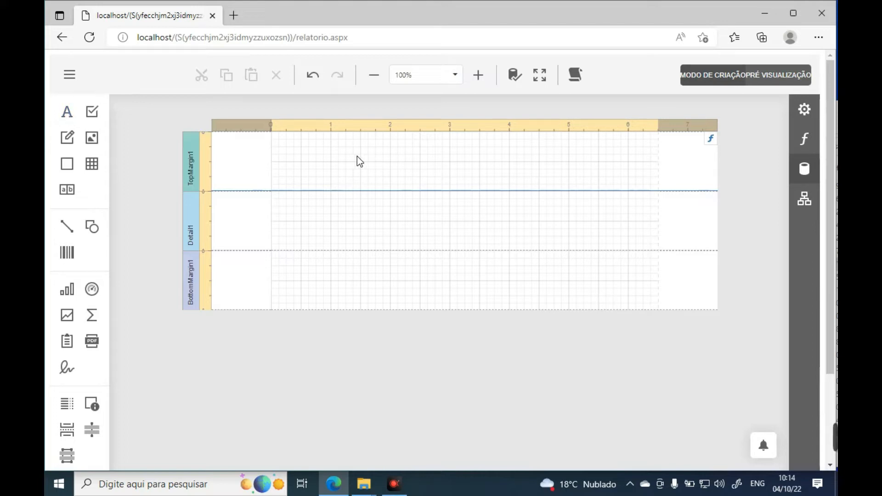
- Reload the report designer page and place a text label in the TopMargin1 band
left_click_drag(349, 152, 486, 183)
left_click(90, 39)
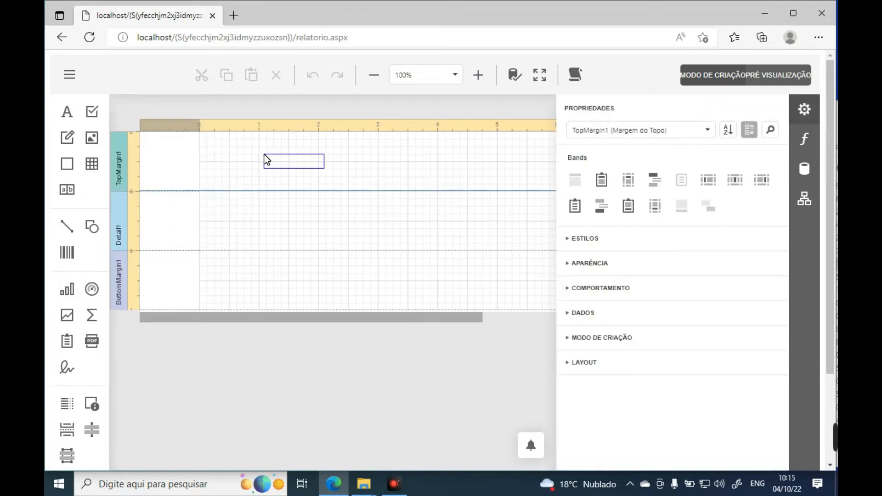
left_click_drag(264, 154, 295, 155)
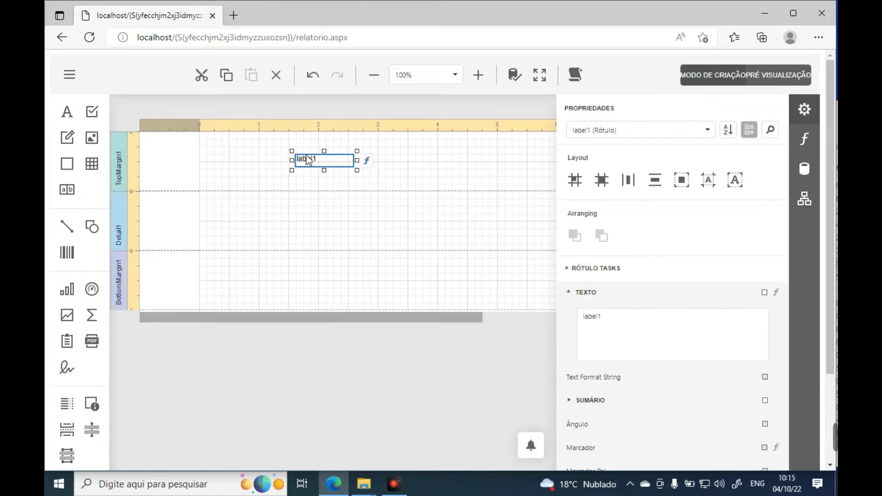
- Try to replace the label's placeholder text with "Relatório de Vendas"
double_click(330, 161)
type("Relatório de VEn das")
key("BackSpace")
key("BackSpace")
key("BackSpace")
key("BackSpace")
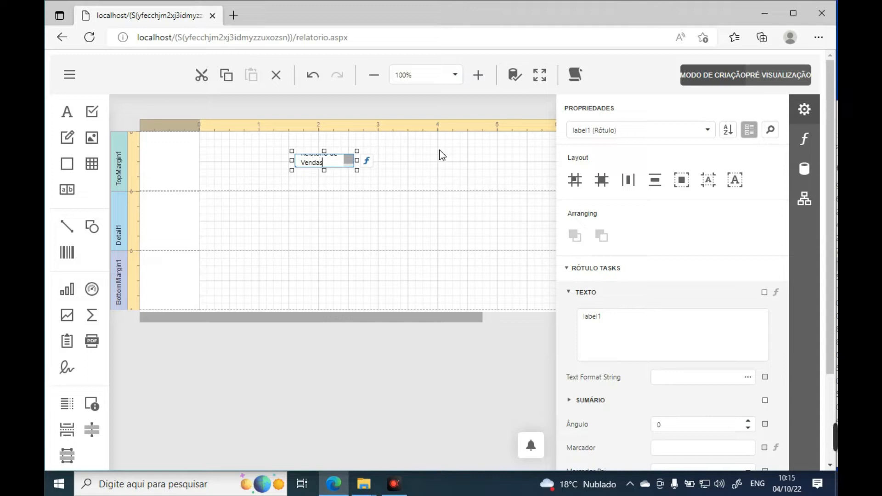
- Widen the label in the TopMargin1 band to about 2 inches and set its font to 14 points, bold
left_click_drag(357, 160, 419, 160)
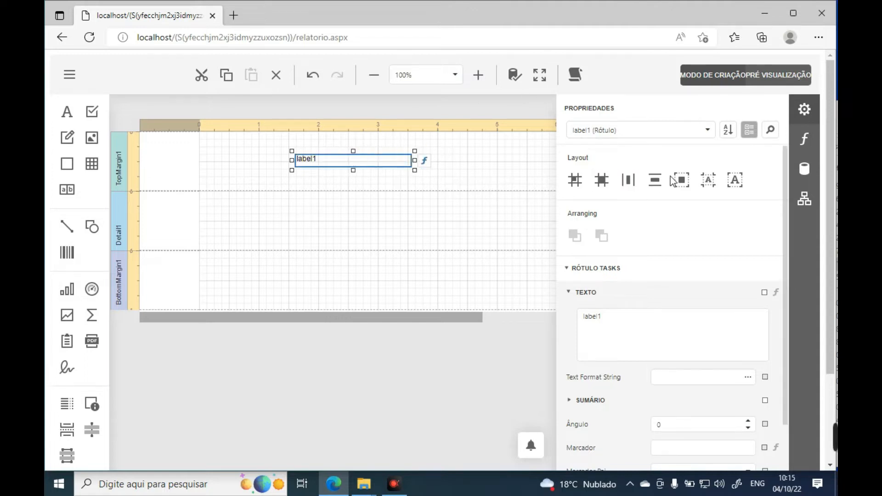
scroll(673, 229, "down", 4)
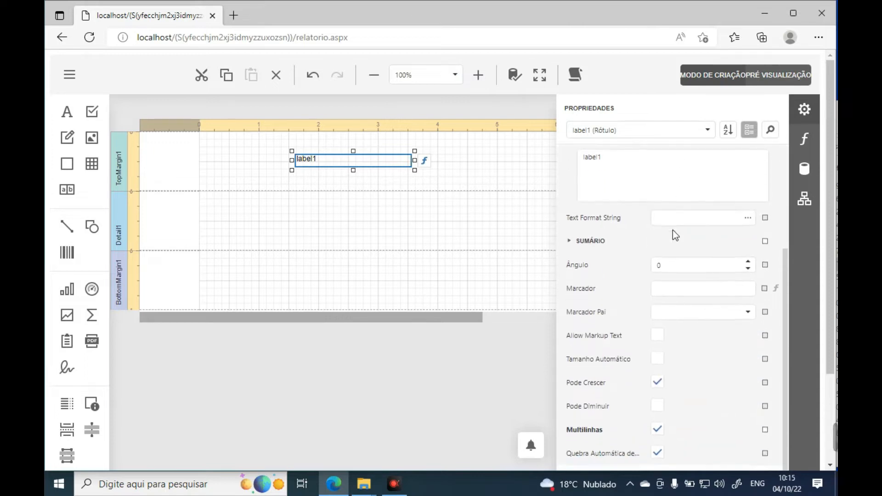
scroll(660, 310, "down", 2)
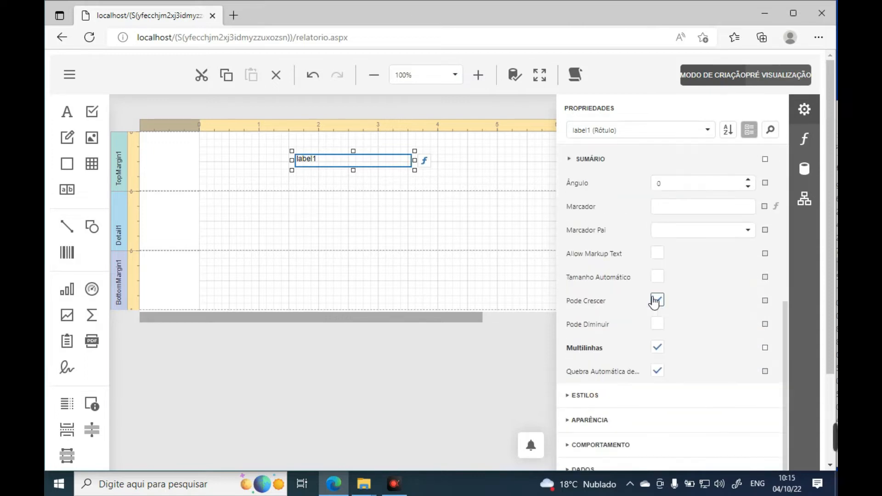
left_click(590, 396)
scroll(591, 400, "down", 2)
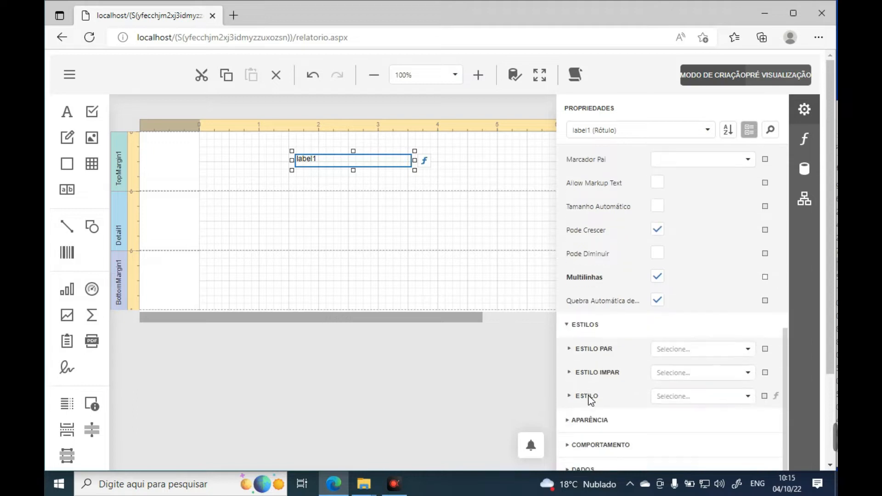
left_click(591, 421)
scroll(656, 351, "down", 6)
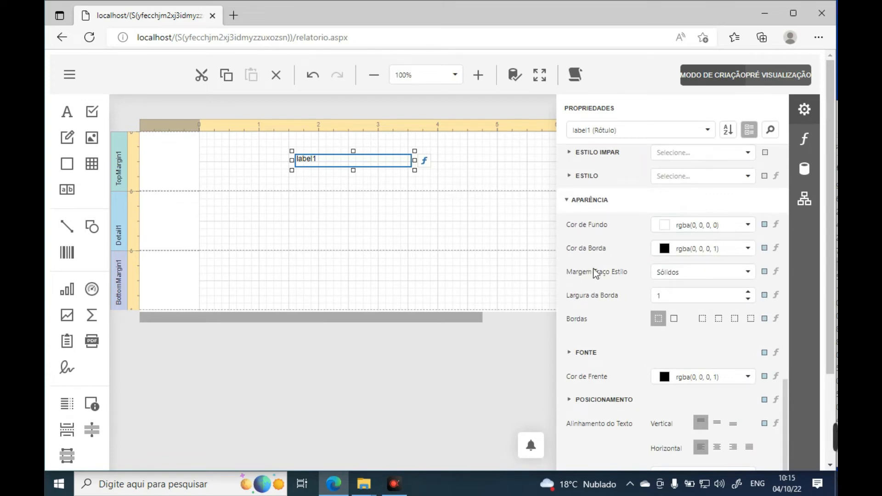
scroll(625, 293, "down", 1)
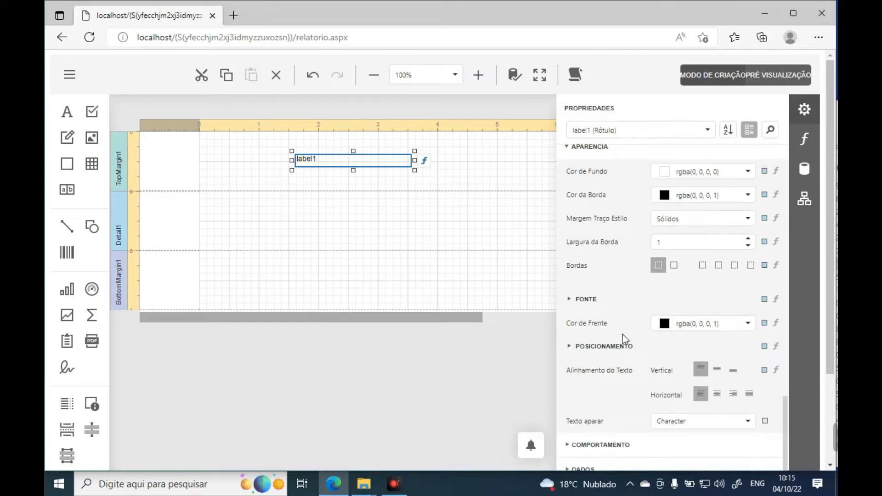
left_click(570, 300)
scroll(662, 312, "down", 1)
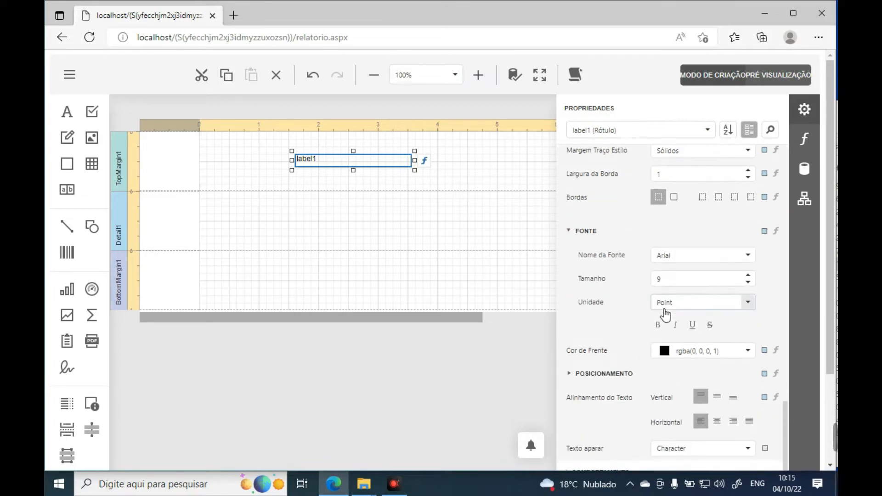
left_click(748, 276)
left_click(749, 276)
left_click(748, 275)
left_click(748, 275)
left_click(748, 275)
left_click(749, 276)
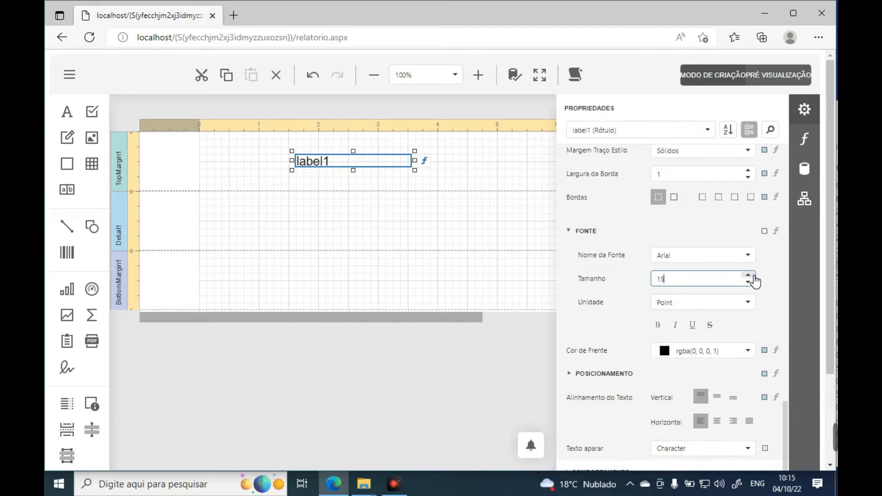
left_click(749, 282)
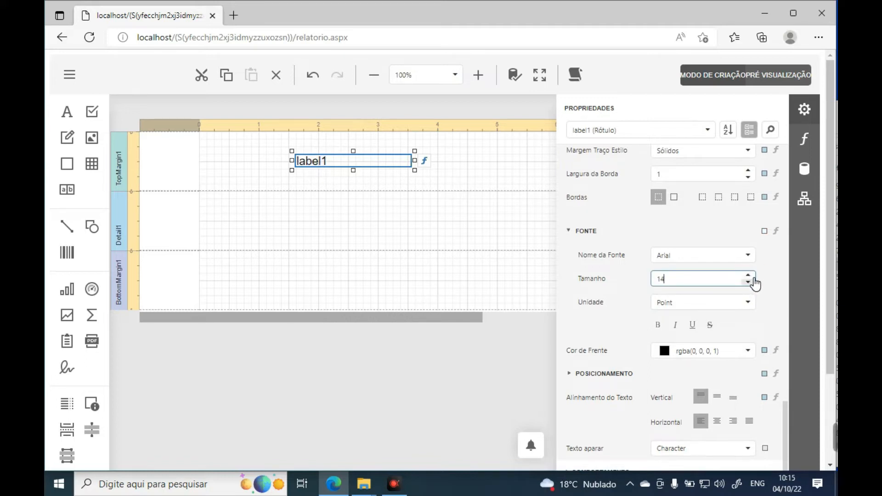
left_click(658, 325)
- Set the label's Cor de Frente to the dark blue rgba(19, 68, 125, 1)
left_click(749, 350)
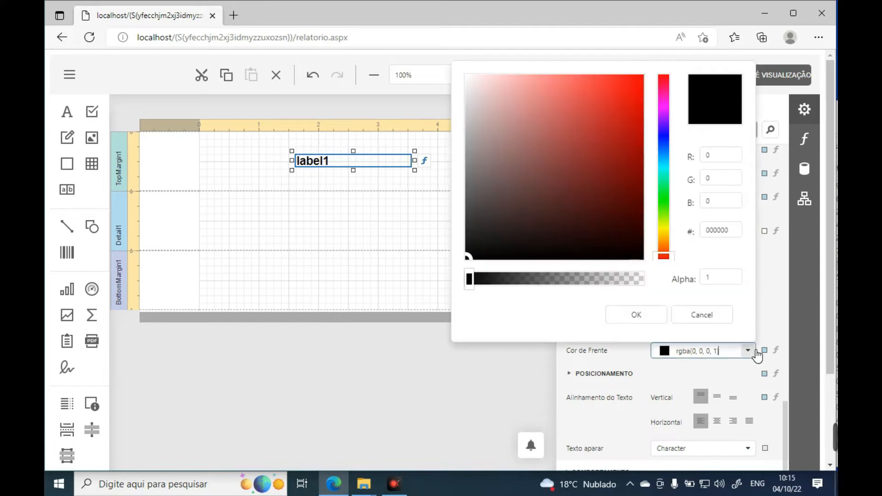
left_click(662, 136)
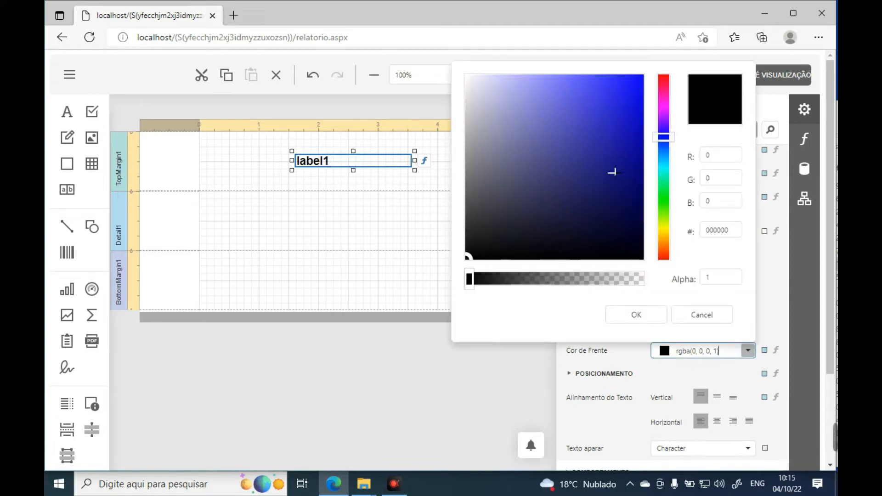
left_click(603, 163)
left_click(663, 151)
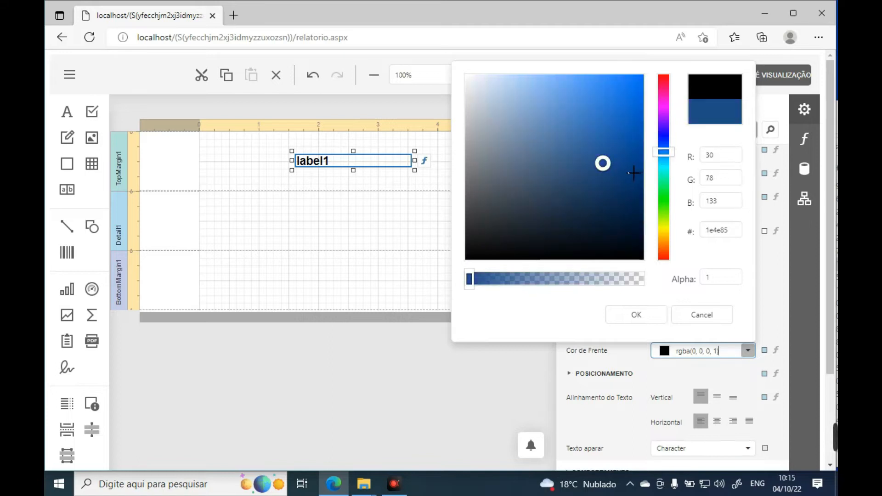
left_click(617, 168)
left_click(637, 314)
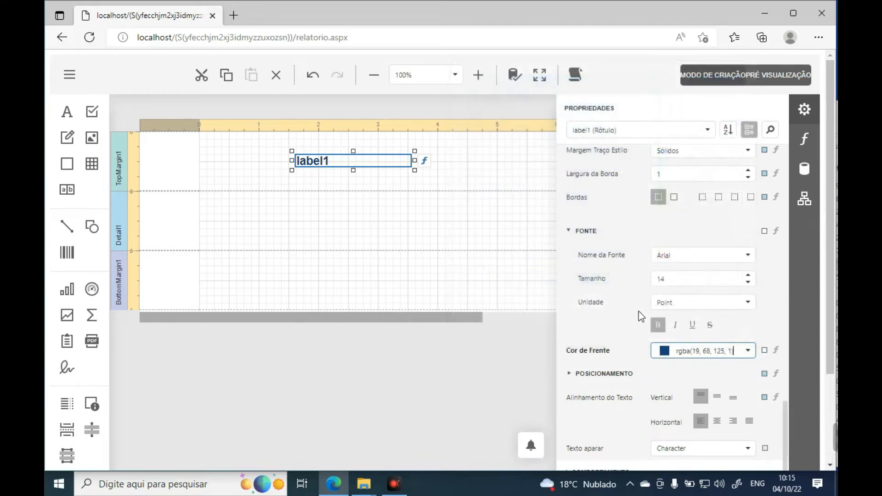
- Set the label's text to "Relatório de Vendas" and commit the edit
double_click(349, 163)
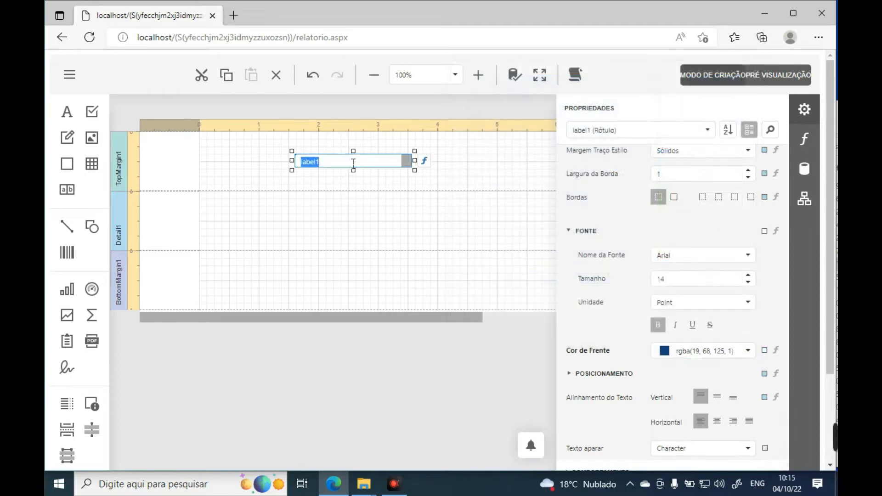
type("Relatório de Vendas")
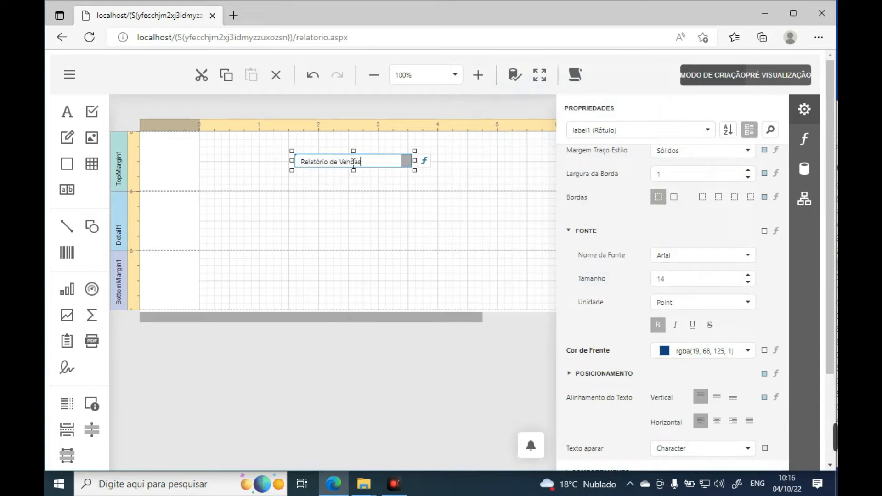
left_click_drag(381, 166, 261, 161)
left_click(259, 161)
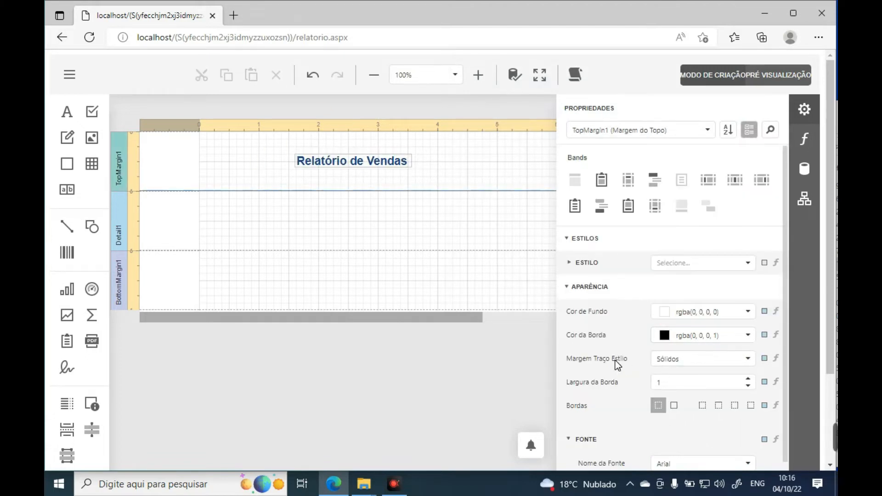
- Set the TopMargin1 band's font size to 16 points and make it bold
scroll(618, 366, "down", 2)
scroll(618, 365, "down", 1)
left_click(608, 343)
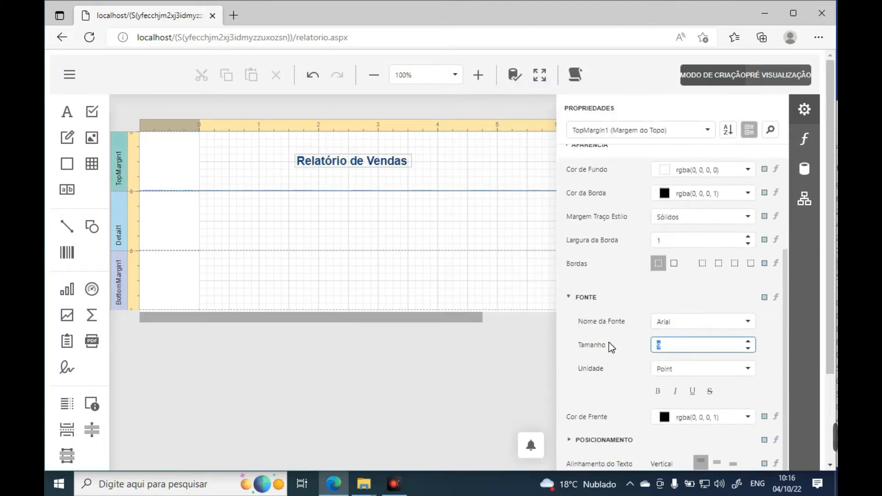
type("16")
left_click(659, 391)
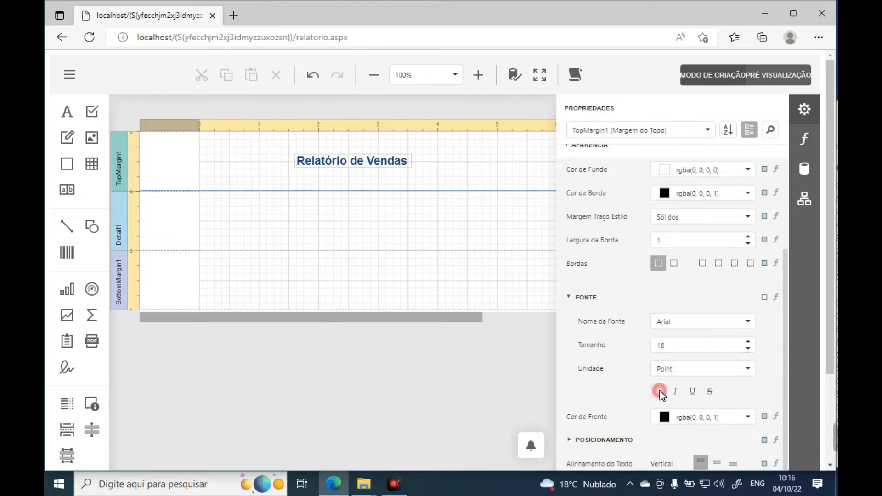
- Set the TopMargin1 band's Cor de Frente to the blue rgba(33, 92, 194, 1) and close the properties
left_click(749, 419)
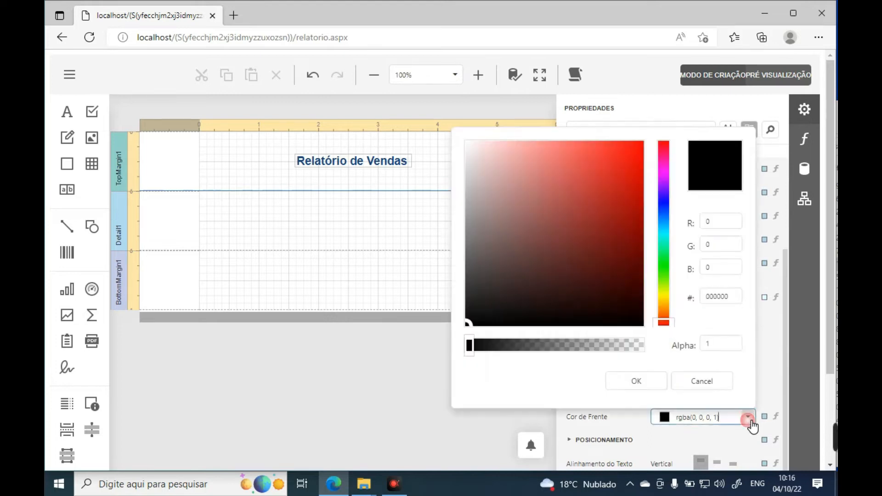
left_click(666, 216)
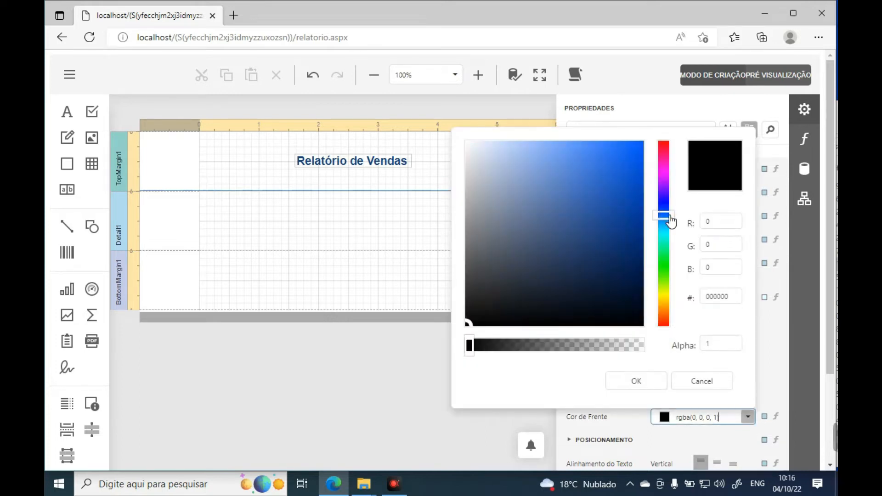
left_click(612, 166)
left_click(613, 185)
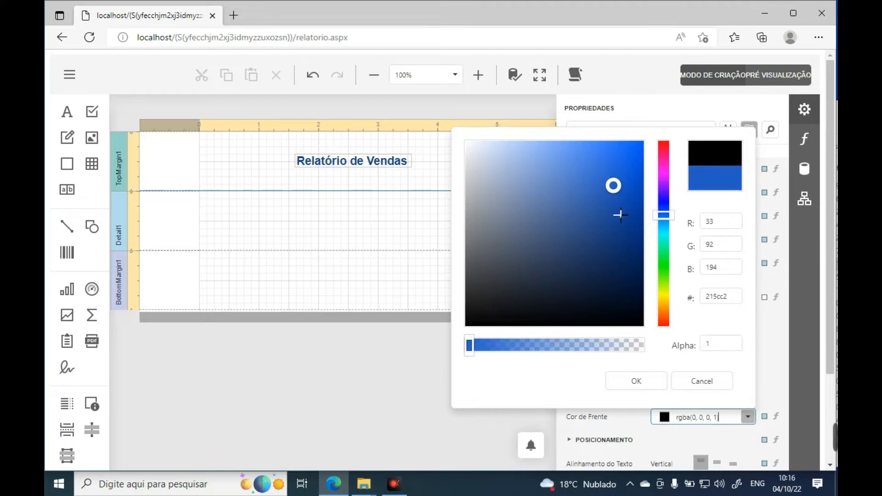
left_click(643, 379)
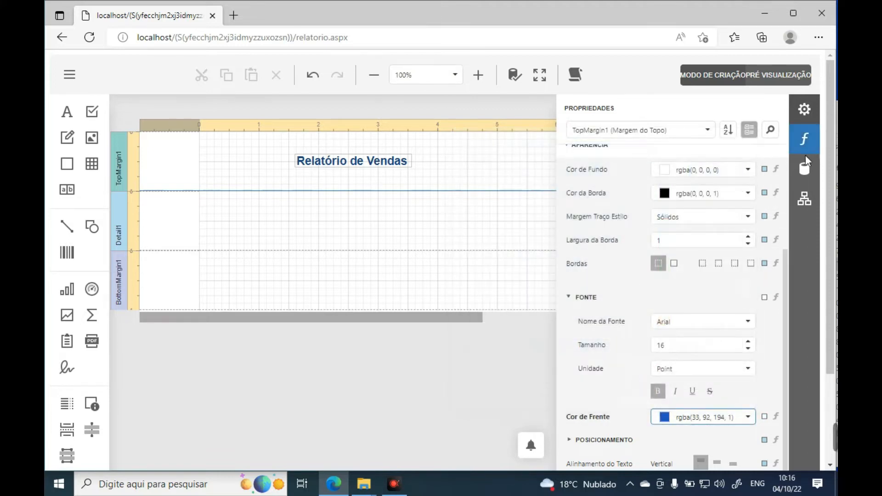
left_click(807, 110)
- Move the "Relatório de Vendas" label right within the top margin so it starts at about 2.5 inches
left_click(432, 158)
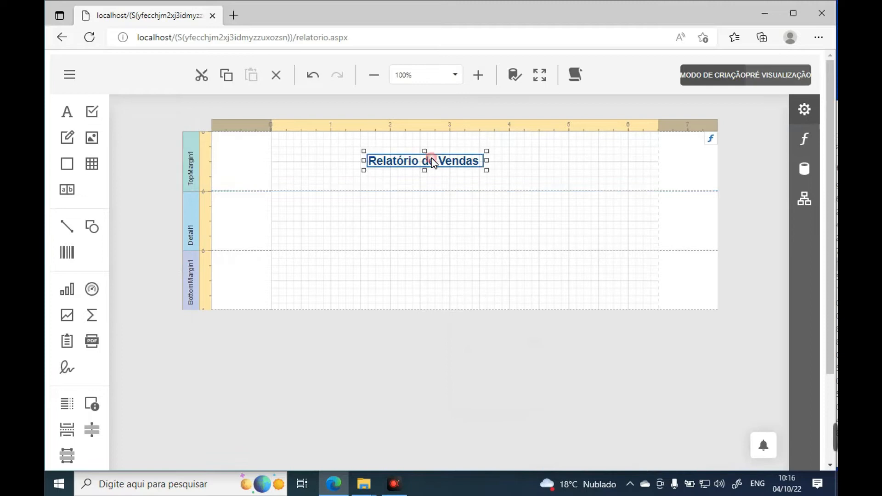
left_click_drag(431, 158, 474, 159)
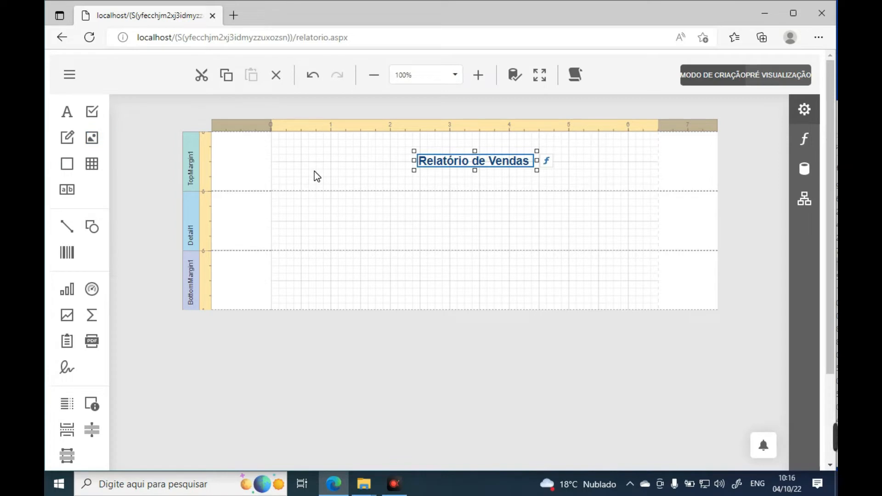
left_click(364, 230)
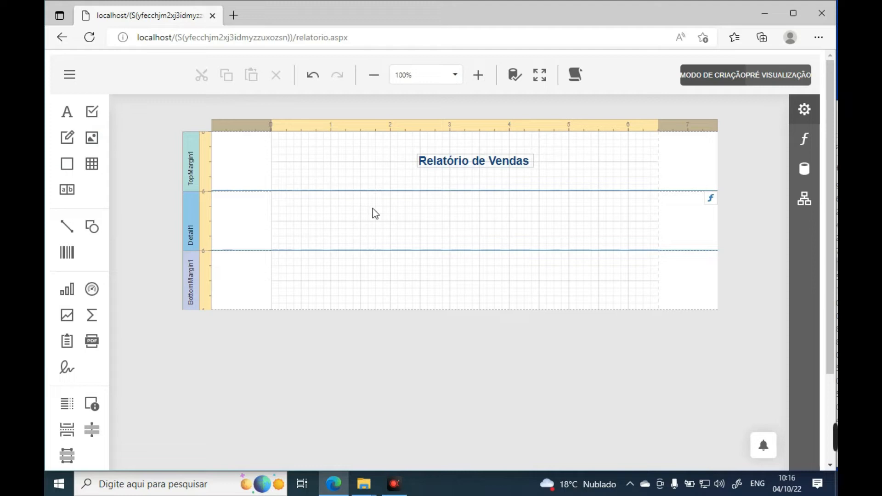
- Expand the sqlite1 vendas query and place its Atividade field in the Detail1 band at about 1.25 inches
left_click(810, 171)
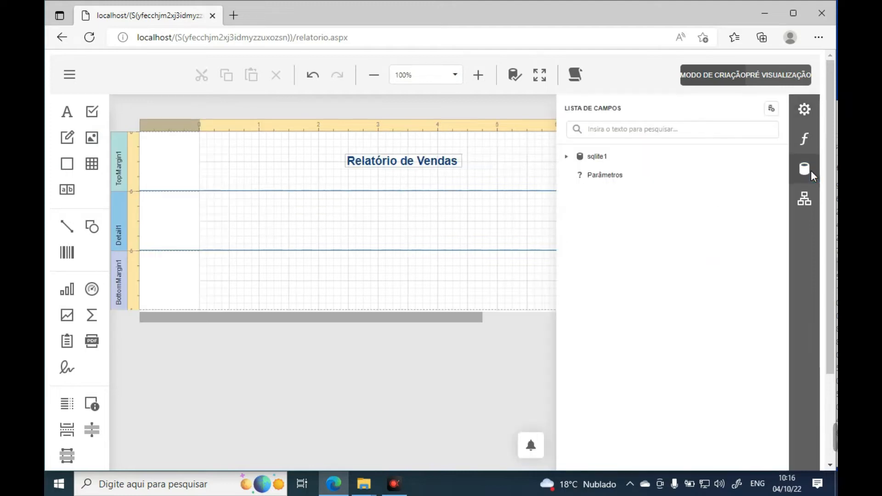
left_click(566, 156)
left_click(580, 177)
left_click_drag(639, 231, 274, 213)
- Add the vendas fields Custo, Venda and Produto to the Detail1 band in line with Atividade, with Produto between Atividade and Custo
scroll(640, 271, "down", 2)
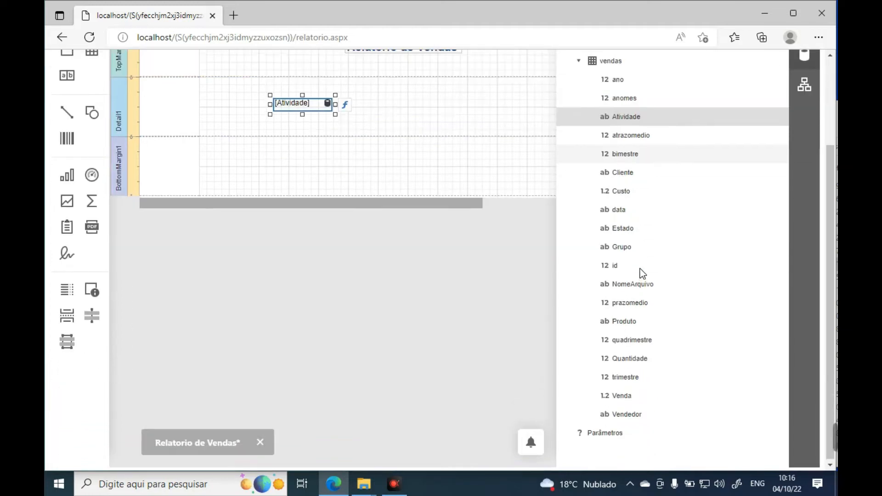
scroll(642, 273, "up", 1)
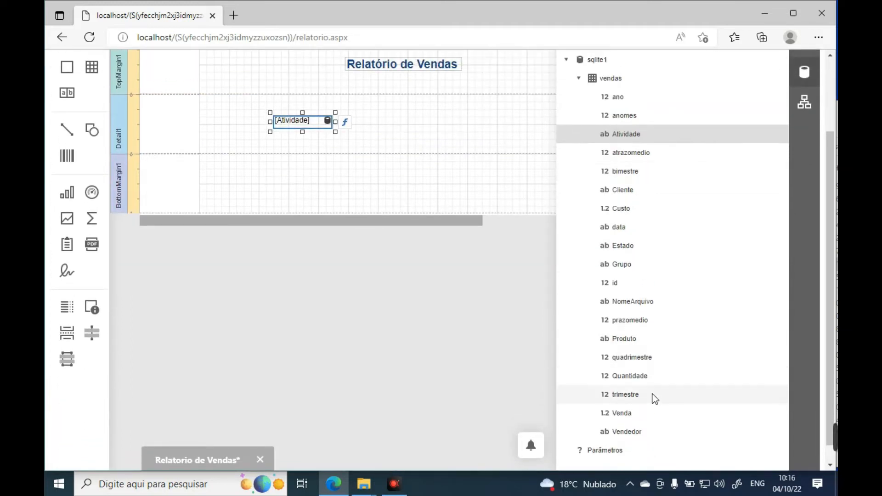
left_click_drag(646, 208, 437, 112)
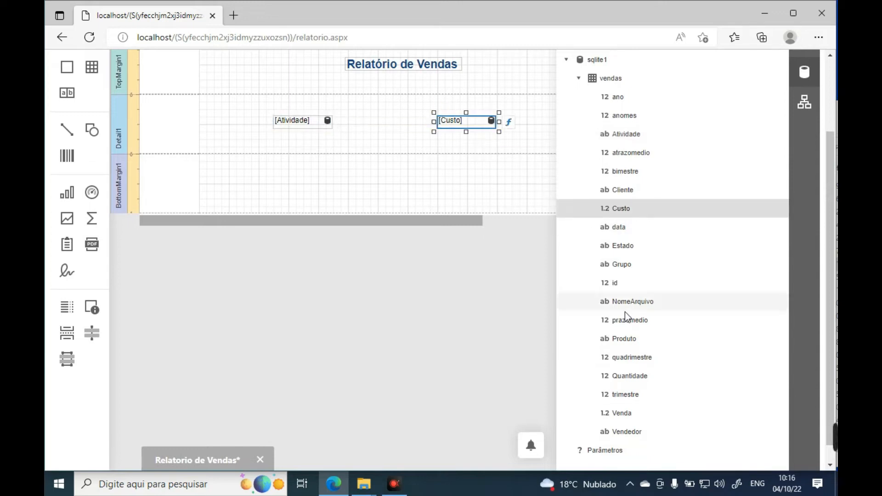
left_click_drag(620, 413, 501, 118)
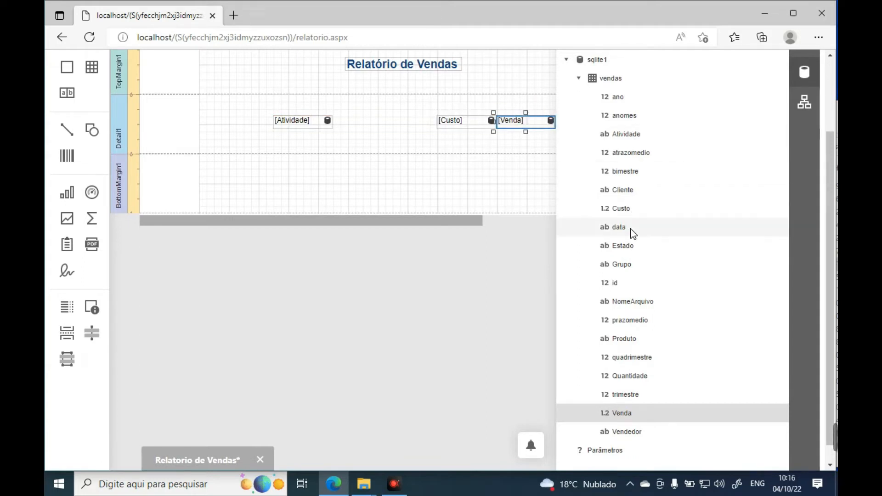
left_click_drag(637, 338, 368, 117)
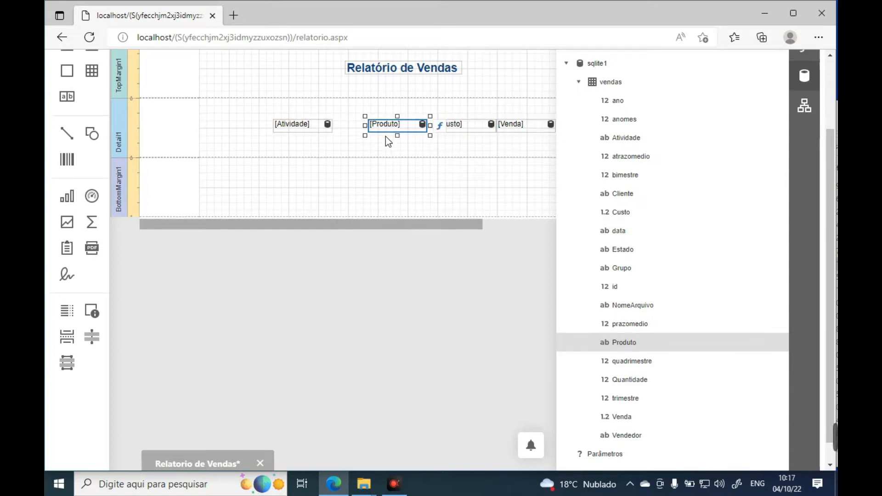
- Widen the Produto field to about 1.75 inches, filling the gap between Atividade and Custo, and close the field list
left_click_drag(369, 183, 330, 183)
left_click_drag(431, 183, 439, 183)
scroll(399, 211, "up", 1)
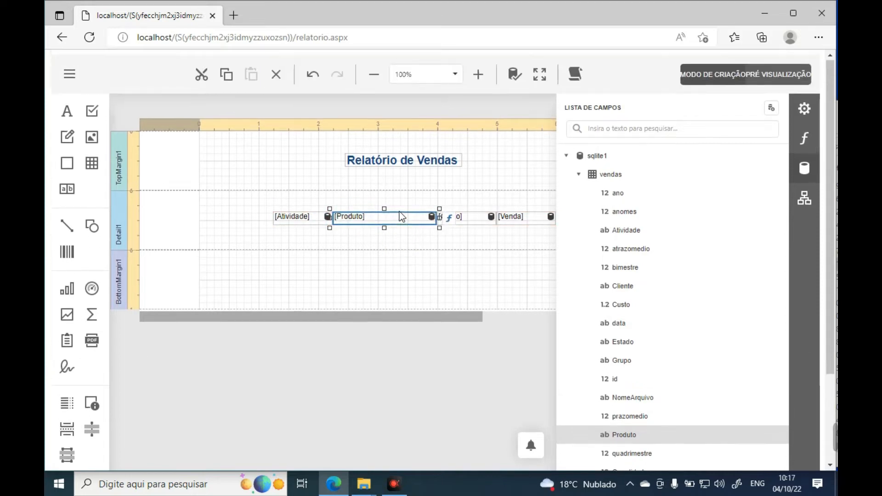
left_click(803, 169)
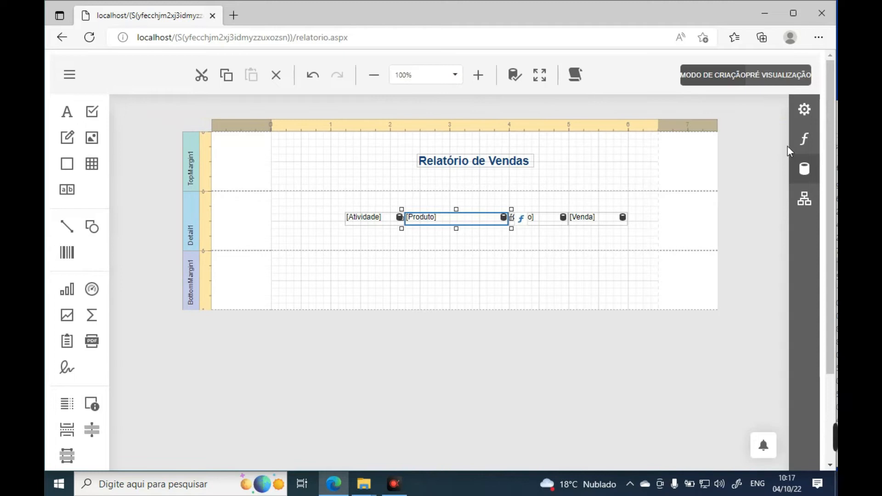
- Shift the Venda, Custo, Produto and Atividade fields right so they sit side by side and end at the 6.5-inch margin
left_click(602, 217)
left_click_drag(603, 218, 633, 218)
left_click_drag(533, 220, 568, 224)
double_click(527, 219)
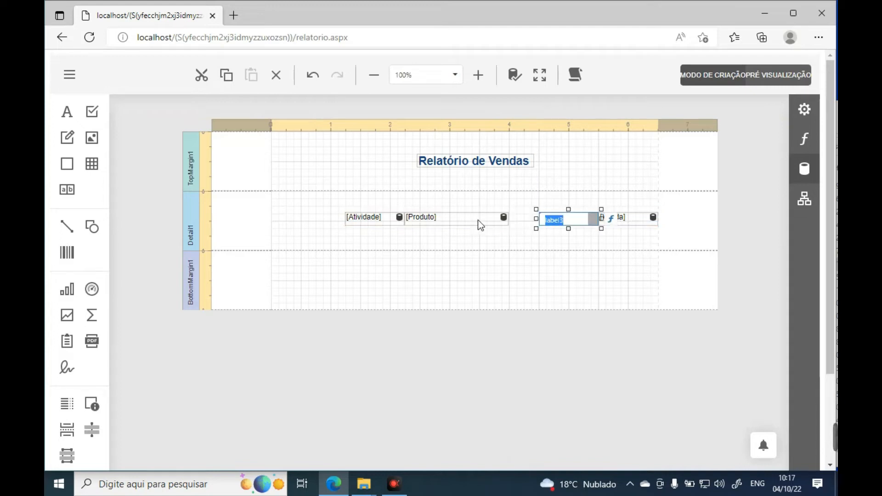
left_click_drag(465, 216, 502, 219)
left_click_drag(381, 218, 407, 222)
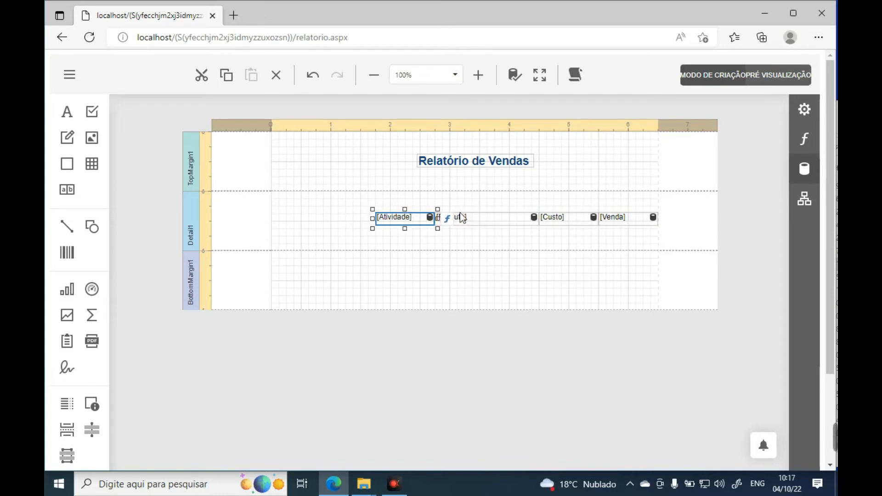
- Move the four fields together to the top of the Detail1 band and shrink the band to about the fields' height
left_click(490, 215, "ctrl")
left_click(573, 221, "ctrl")
left_click(641, 226, "ctrl")
left_click(404, 219, "ctrl")
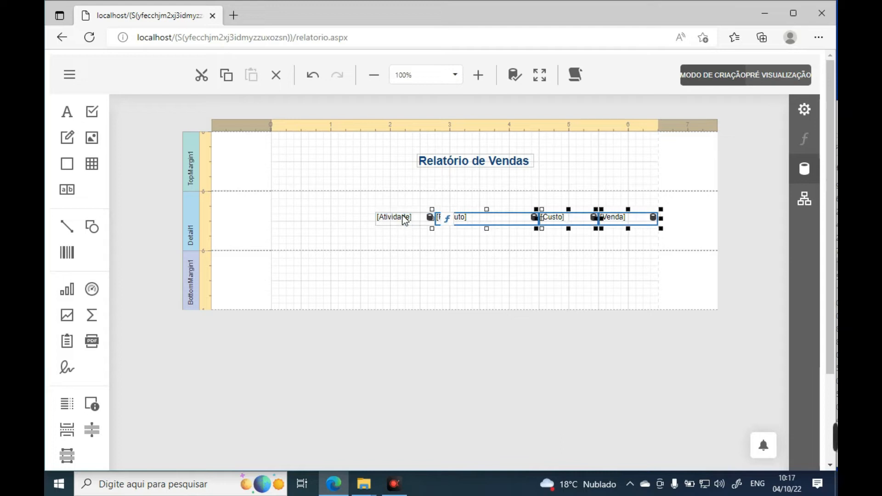
left_click(404, 220, "ctrl")
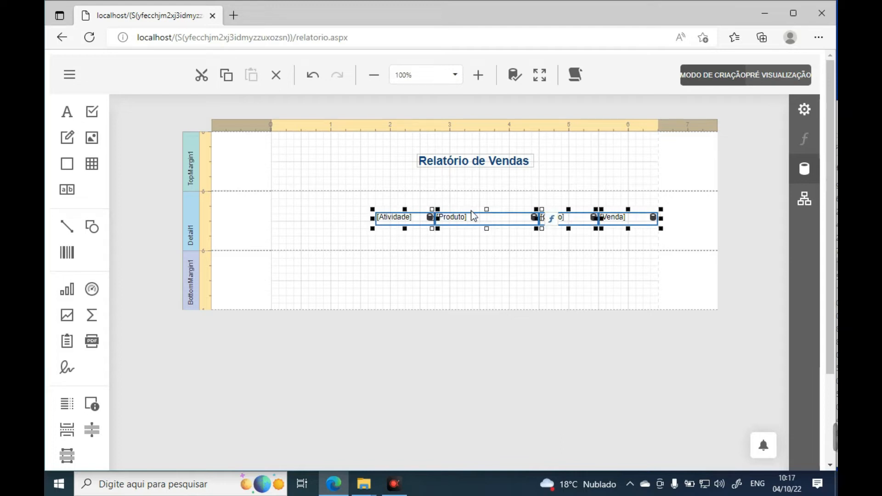
left_click_drag(473, 214, 473, 199)
left_click(419, 217)
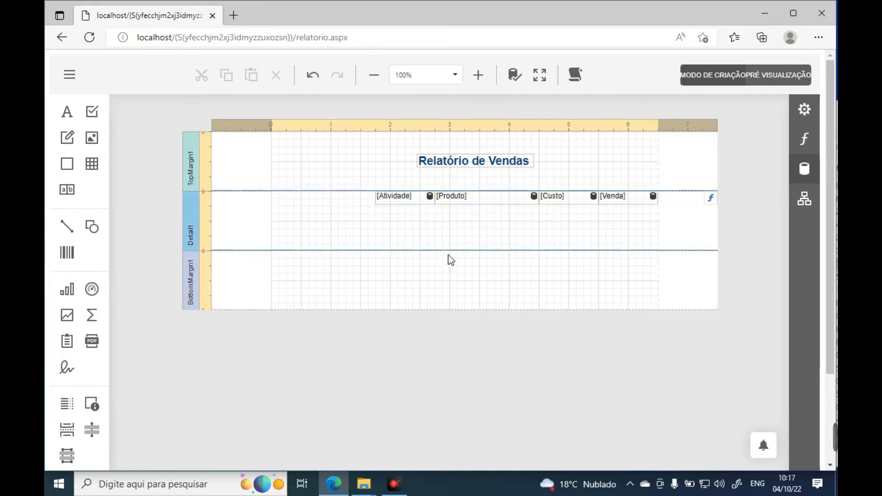
left_click_drag(451, 252, 449, 216)
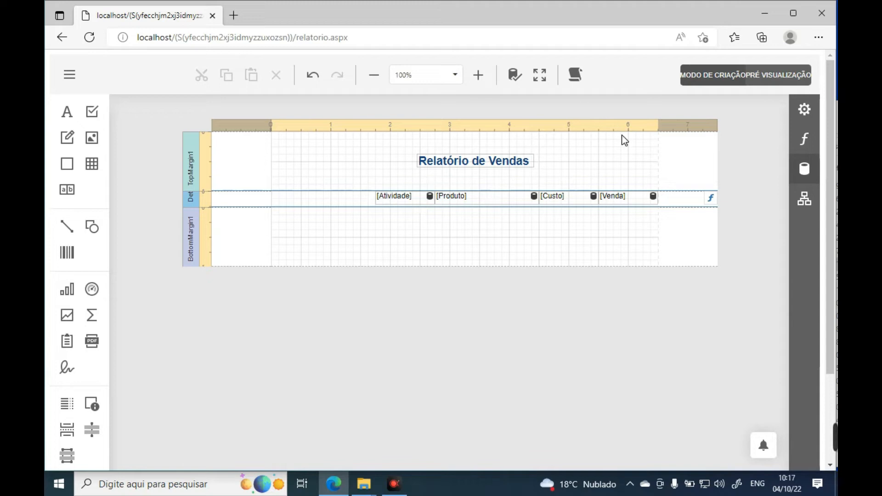
- Preview the report to check how the field values are laid out, and return to design mode
left_click(793, 75)
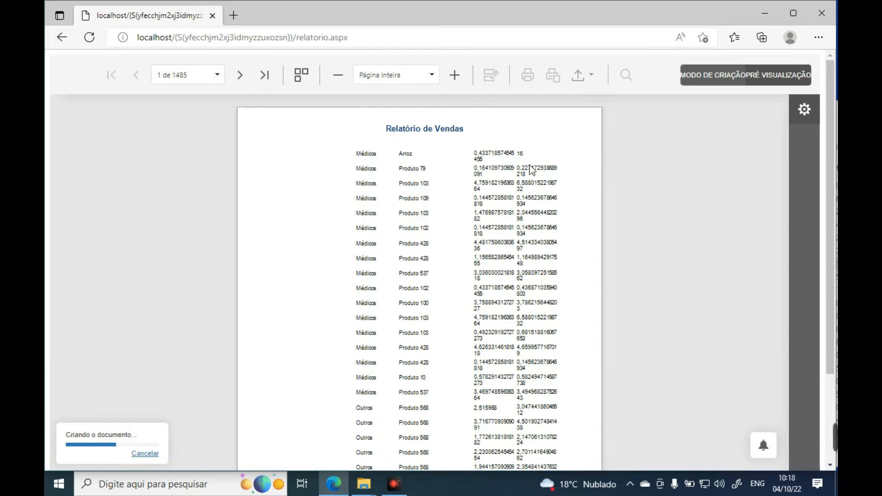
left_click(710, 78)
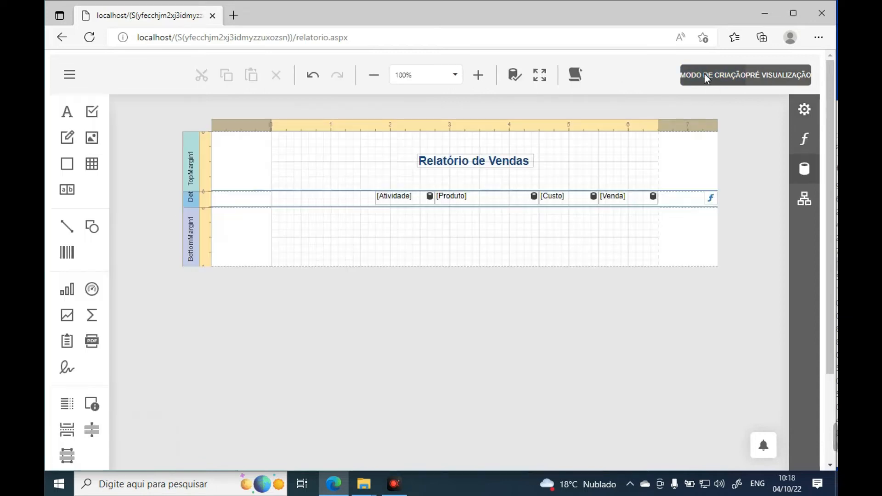
left_click(574, 194)
left_click(539, 227)
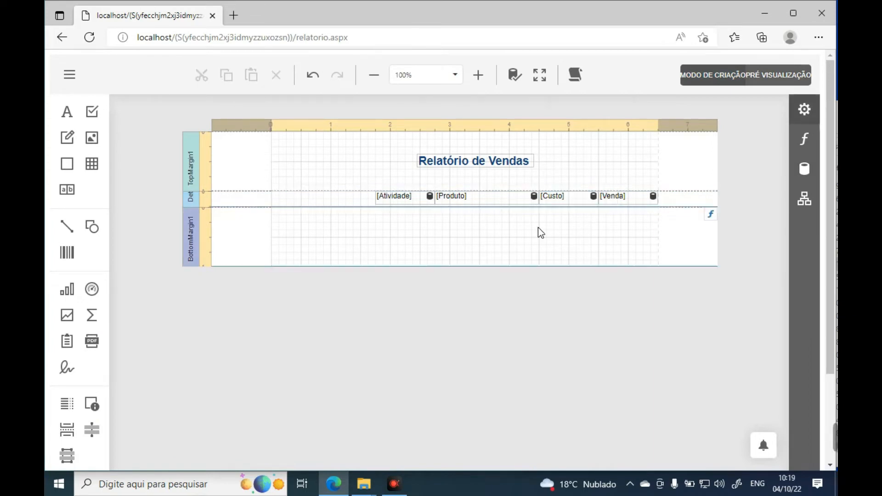
- Set the text format string of the Custo field in the detail band to the Currency type c2
left_click(570, 196)
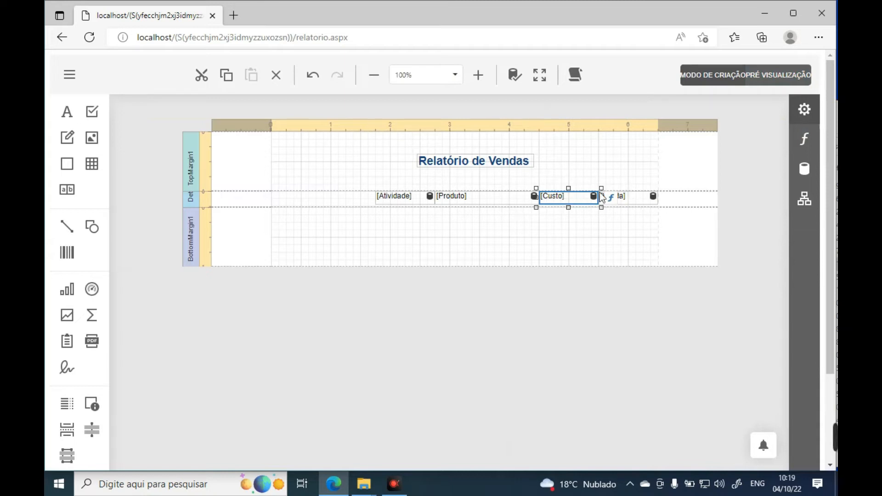
left_click(804, 109)
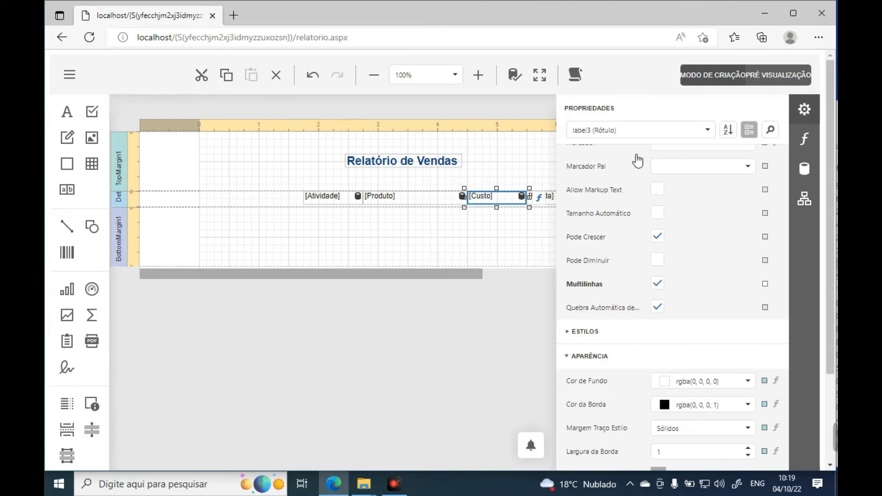
scroll(650, 229, "up", 5)
scroll(650, 232, "down", 3)
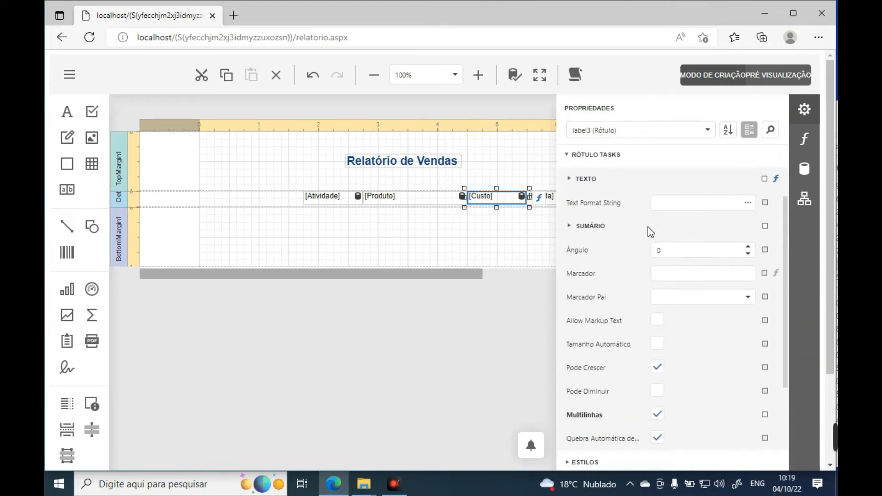
scroll(648, 227, "down", 6)
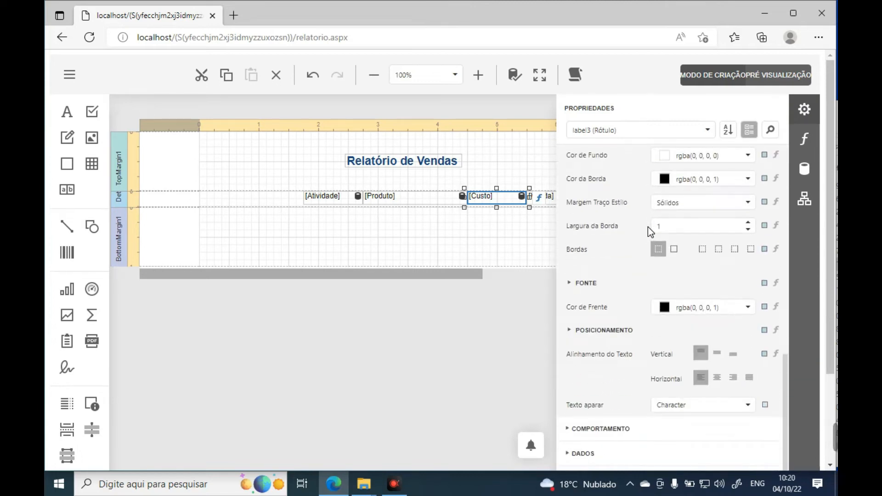
scroll(648, 227, "down", 2)
scroll(648, 227, "down", 1)
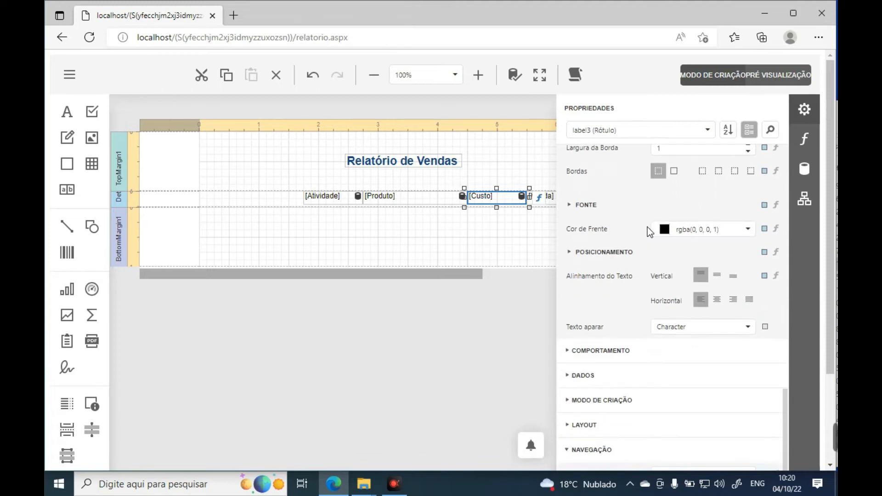
left_click(570, 378)
scroll(614, 348, "down", 4)
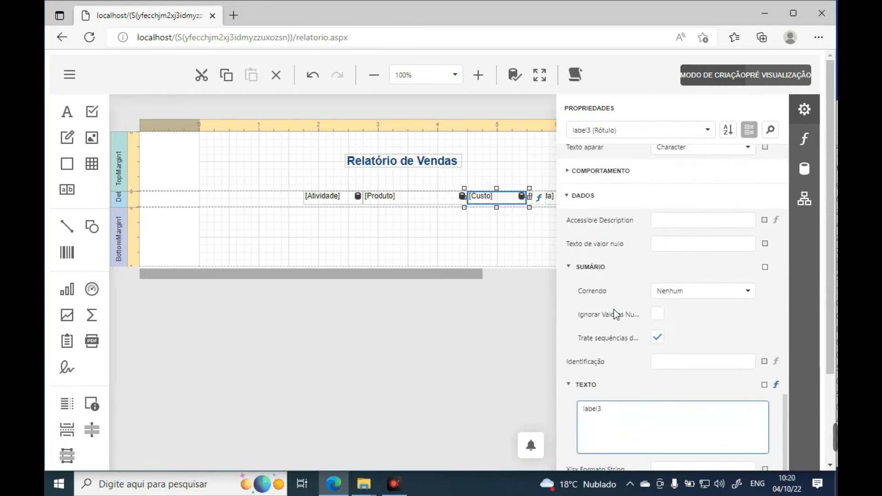
scroll(639, 283, "down", 4)
scroll(636, 282, "down", 2)
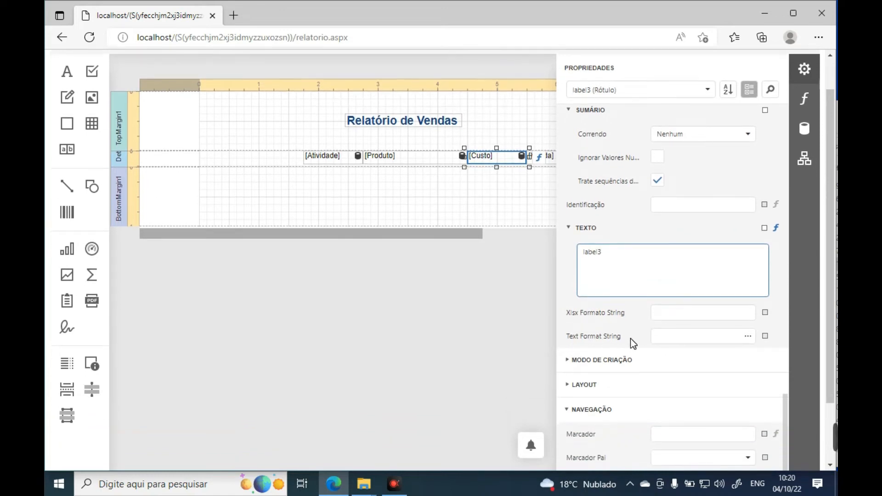
left_click(748, 336)
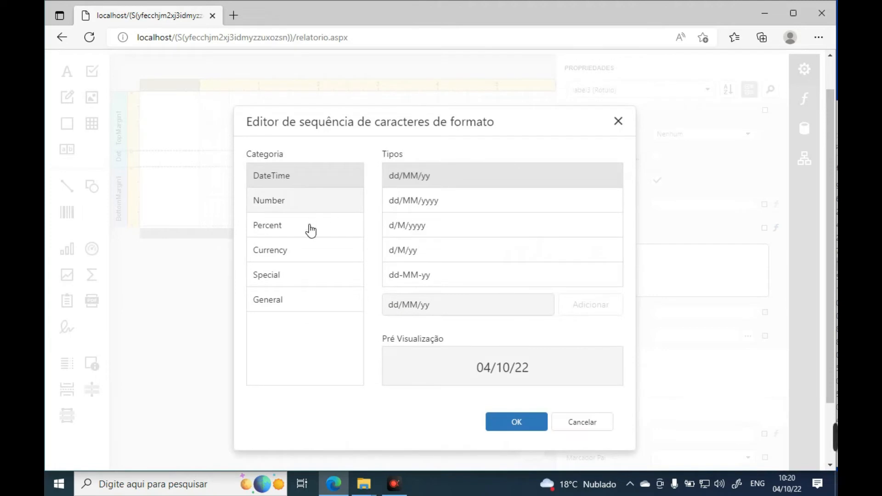
left_click(304, 258)
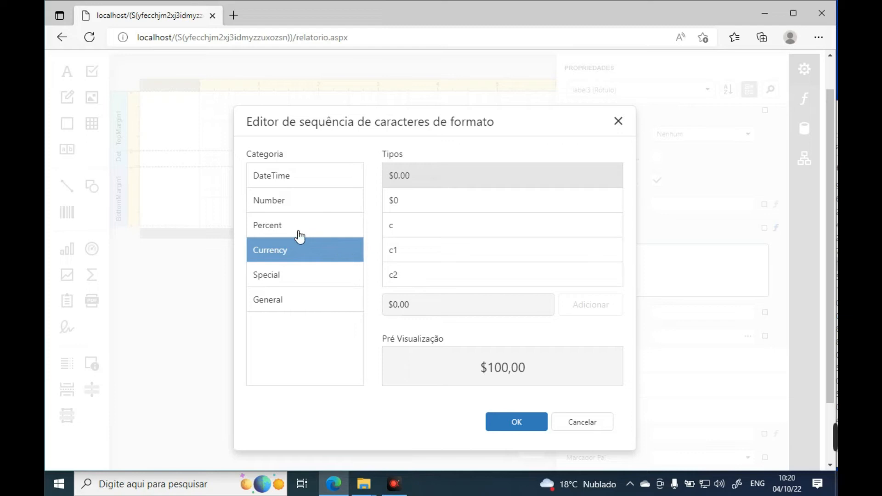
left_click(477, 258)
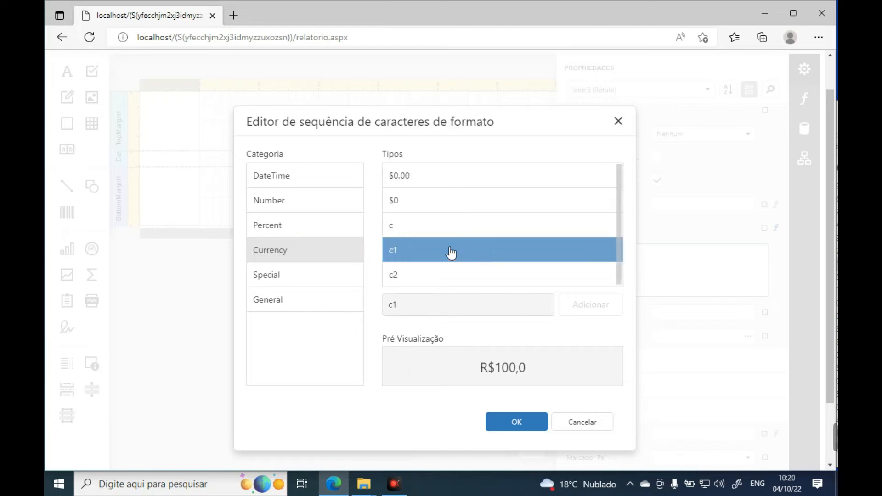
left_click(467, 268)
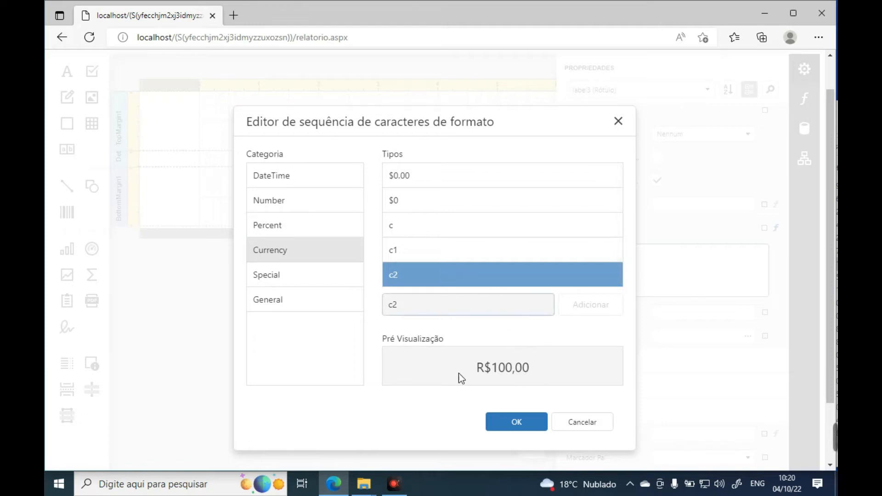
left_click(523, 424)
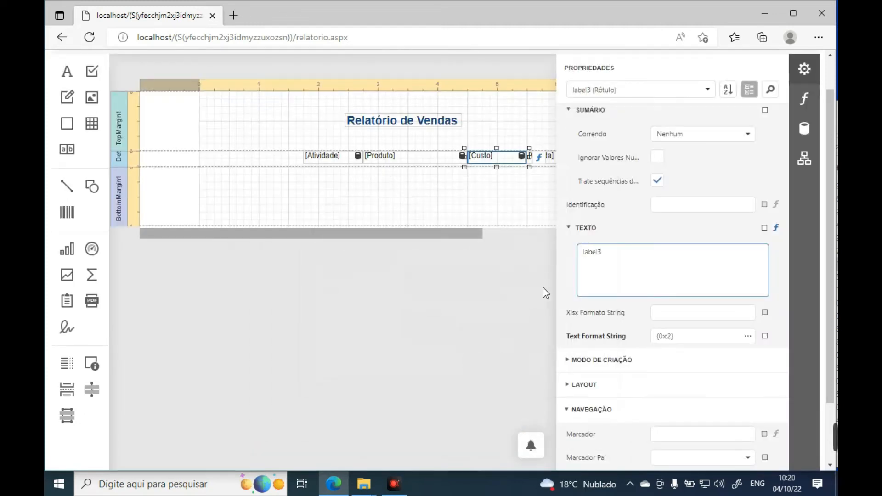
- Apply the Currency format c2 to the Venda field and close its properties
left_click(550, 161)
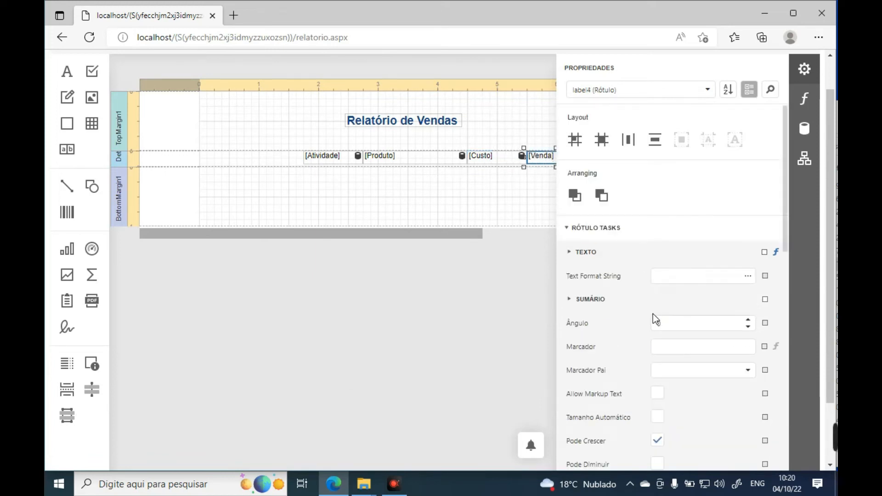
left_click(748, 278)
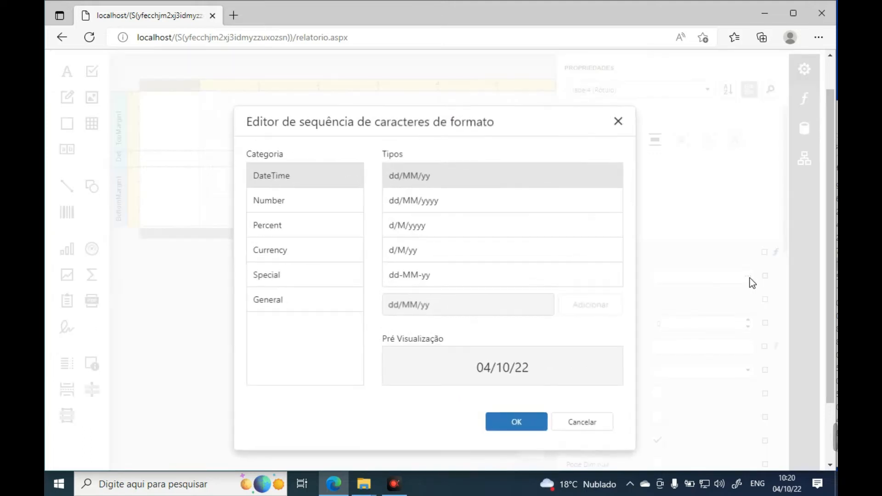
left_click(304, 254)
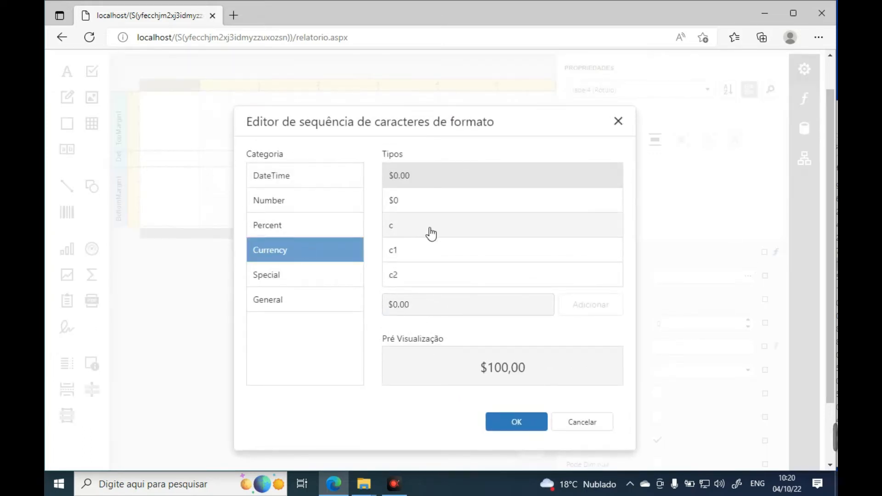
left_click(473, 278)
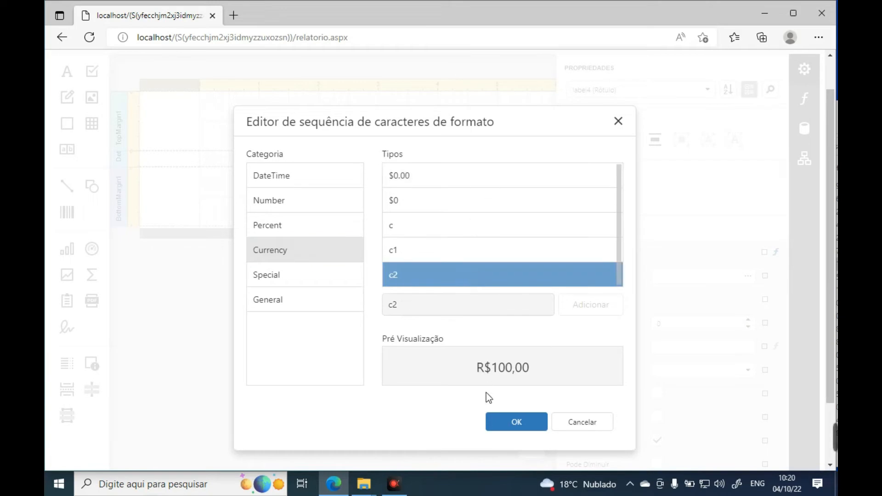
left_click(522, 422)
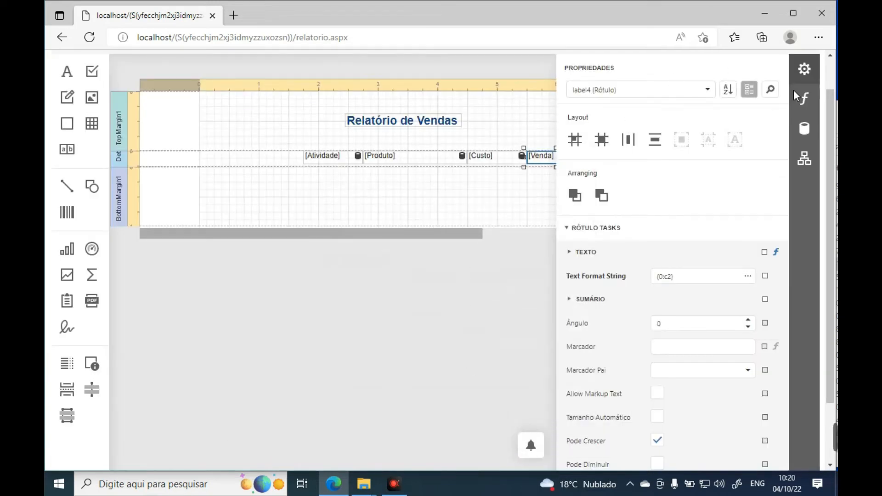
left_click(805, 66)
scroll(663, 146, "up", 1)
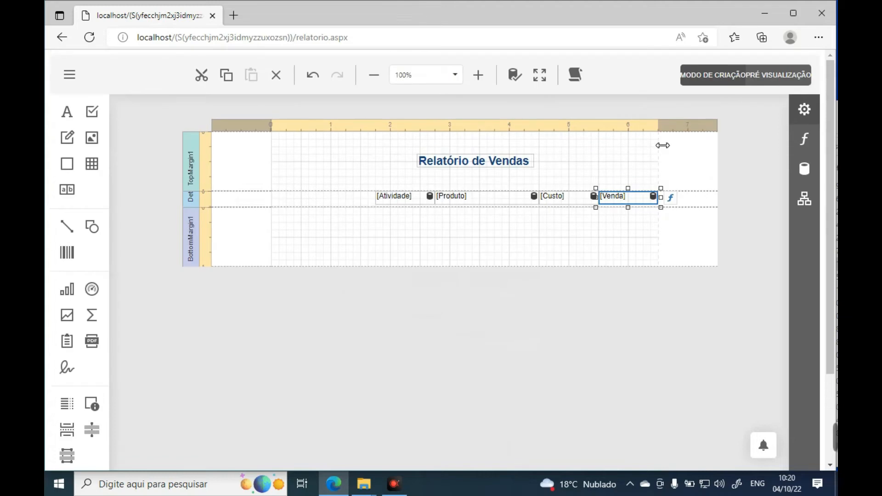
- Preview the report to check the formatting of the Custo and Venda values, and return to design mode
left_click(784, 73)
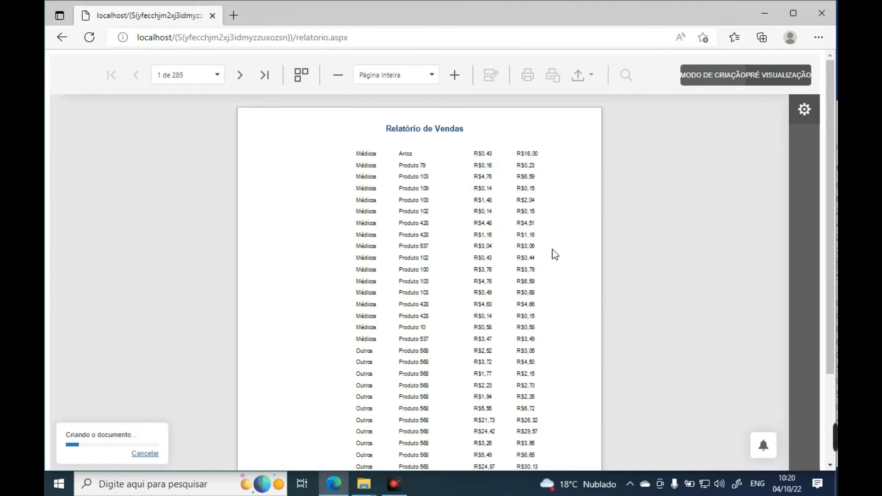
left_click(710, 83)
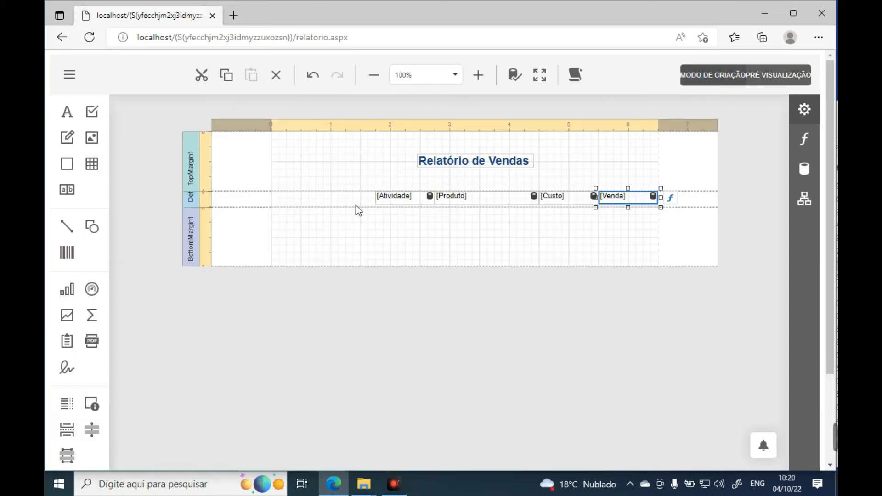
left_click(449, 236)
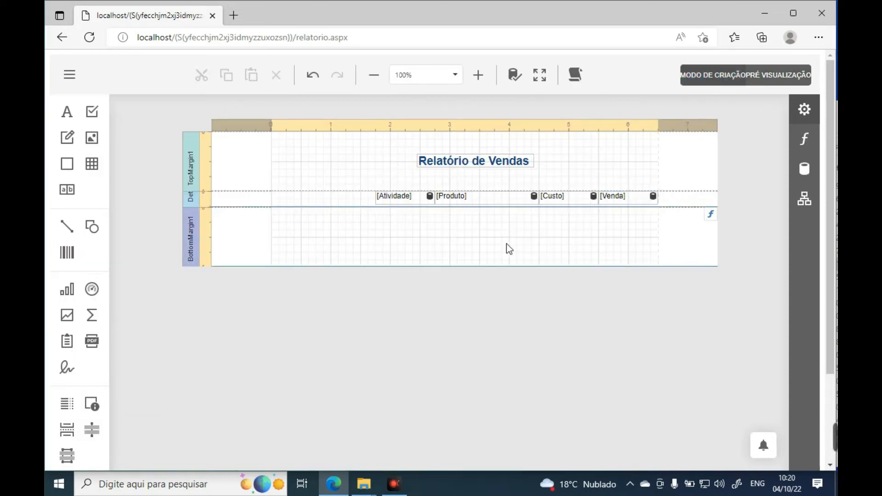
- Add a page header band between the top margin and the detail band, and close the properties
left_click(582, 158)
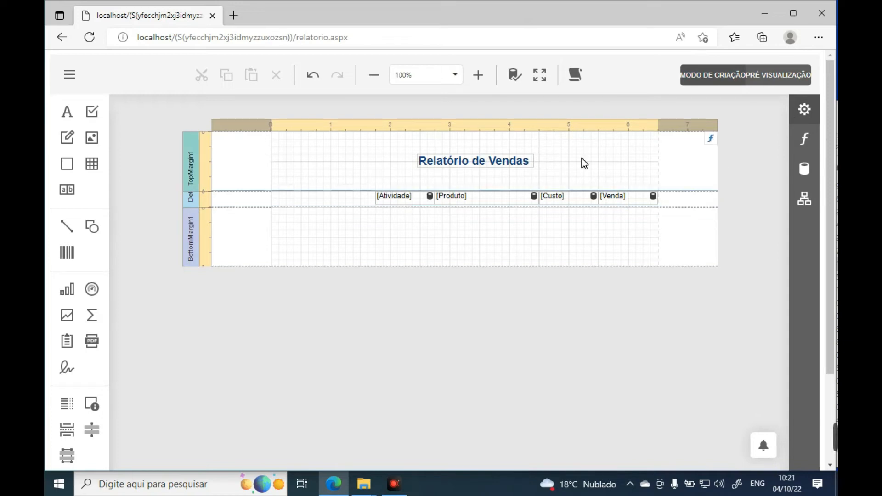
left_click(805, 110)
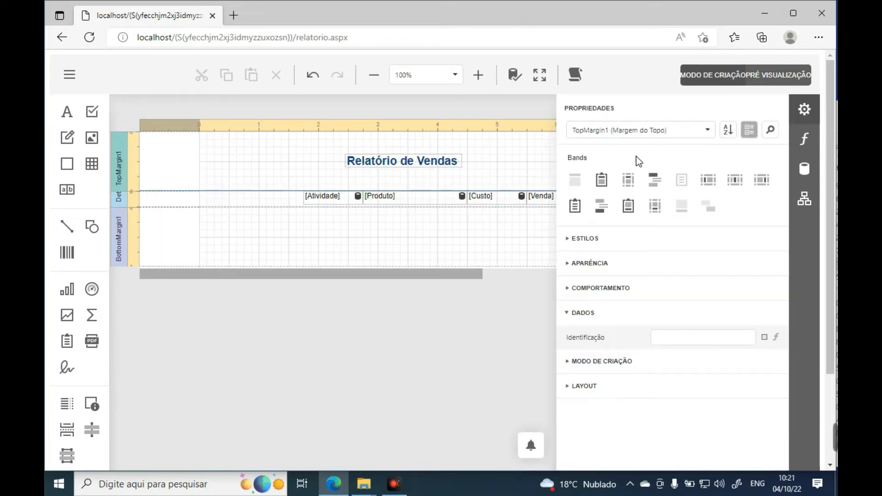
left_click(628, 181)
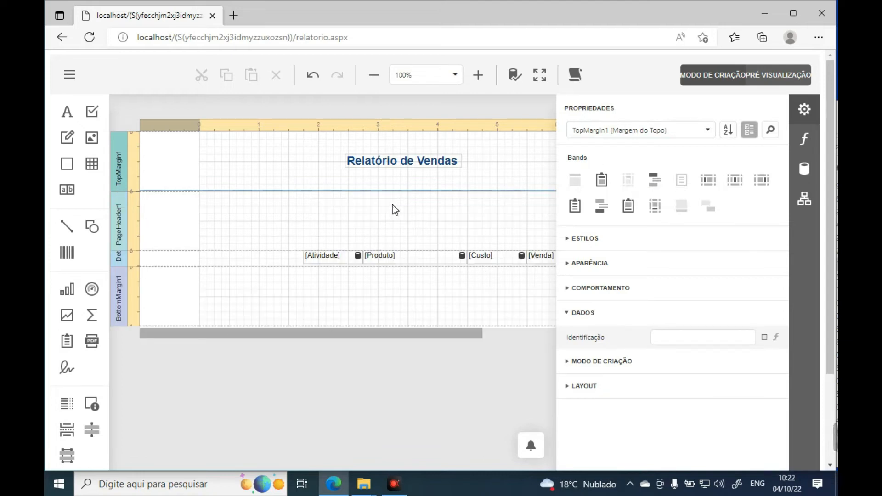
left_click(343, 221)
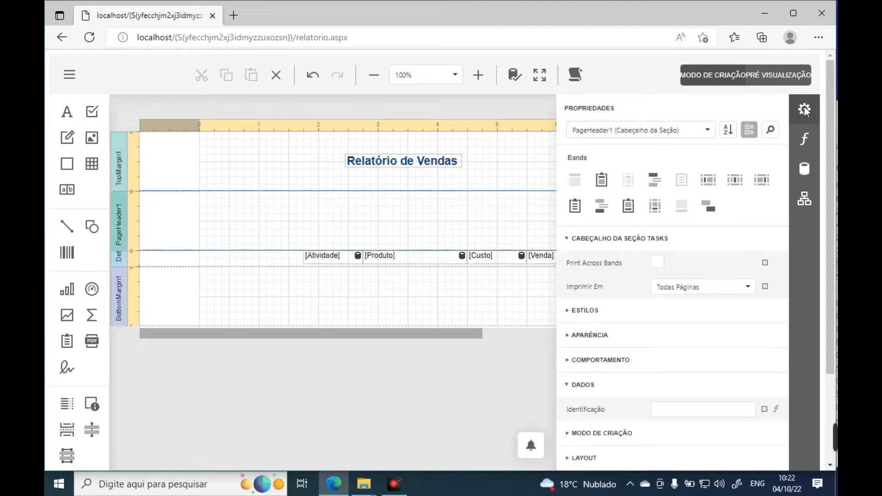
left_click(807, 110)
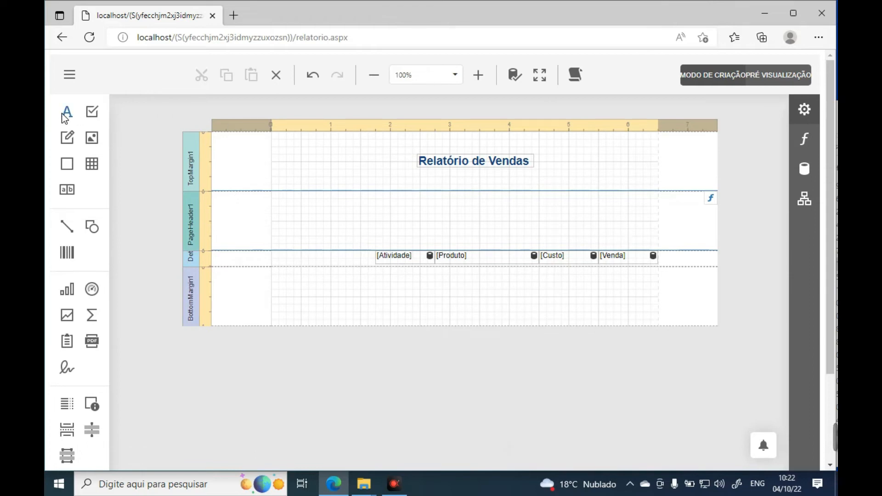
- Place a label reading "Atividade" in the page header above the Atividade field and narrow it to about 0.7 inches
left_click_drag(66, 118, 375, 217)
double_click(387, 215)
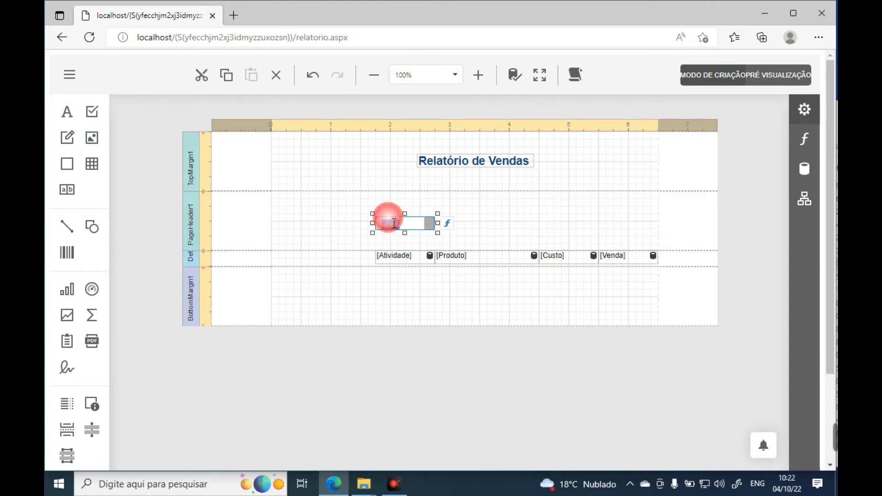
type("Atividade")
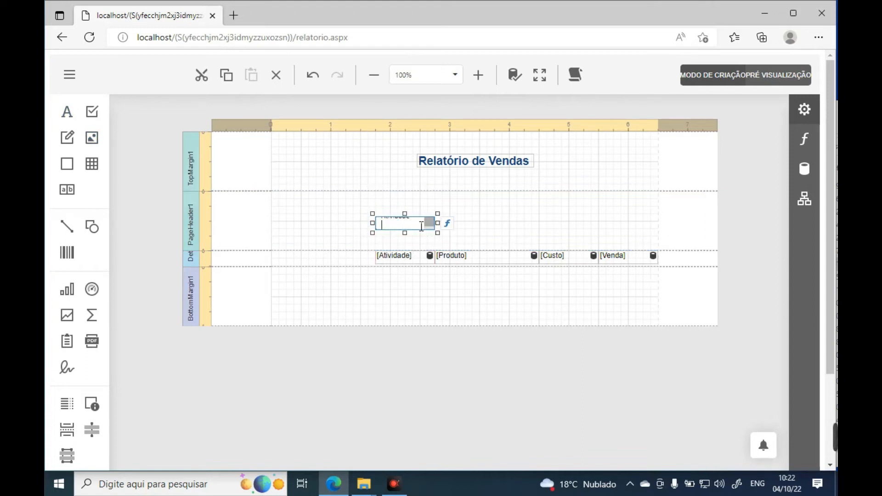
left_click(472, 213)
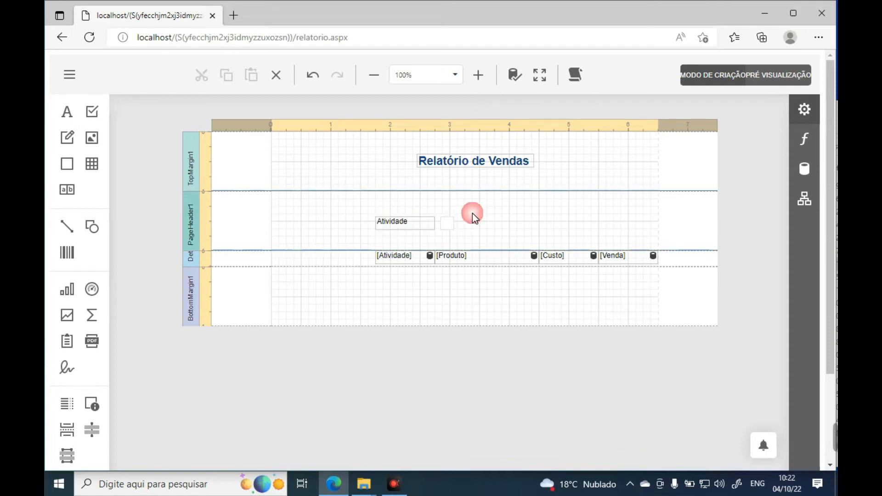
left_click(423, 223)
left_click_drag(437, 223, 421, 224)
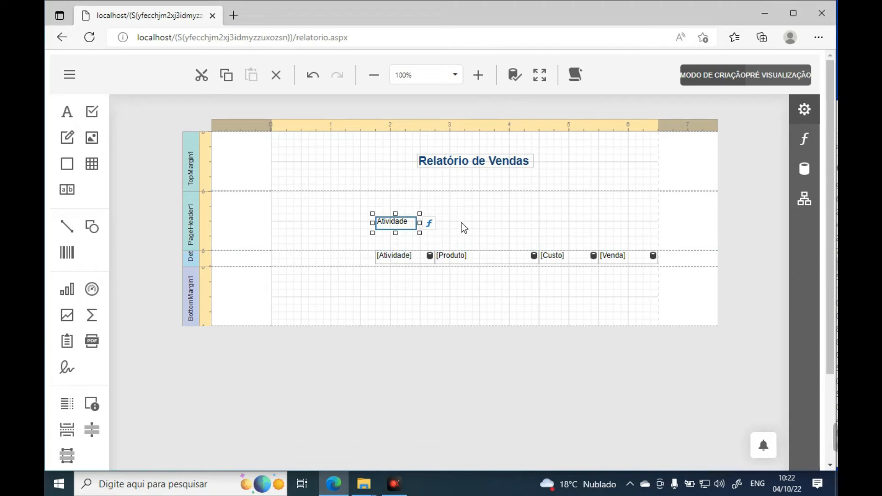
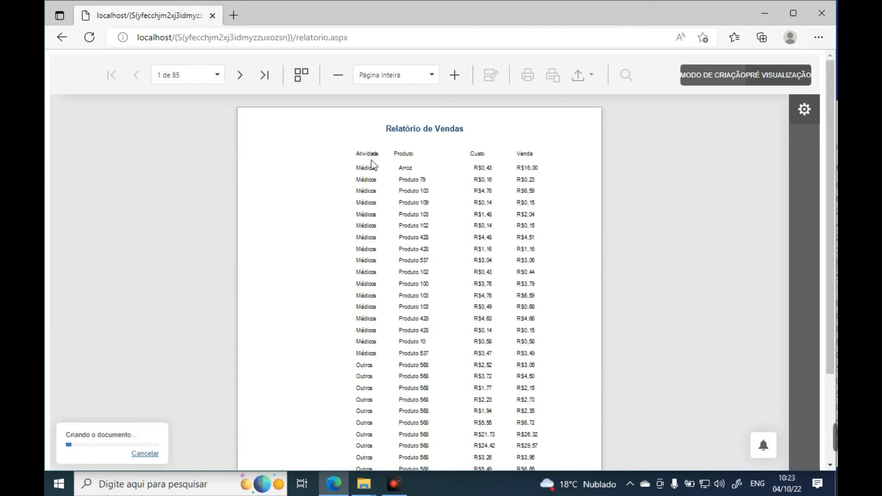
- Check the column headings and data on the first two preview pages, and return to design mode
scroll(513, 230, "down", 3)
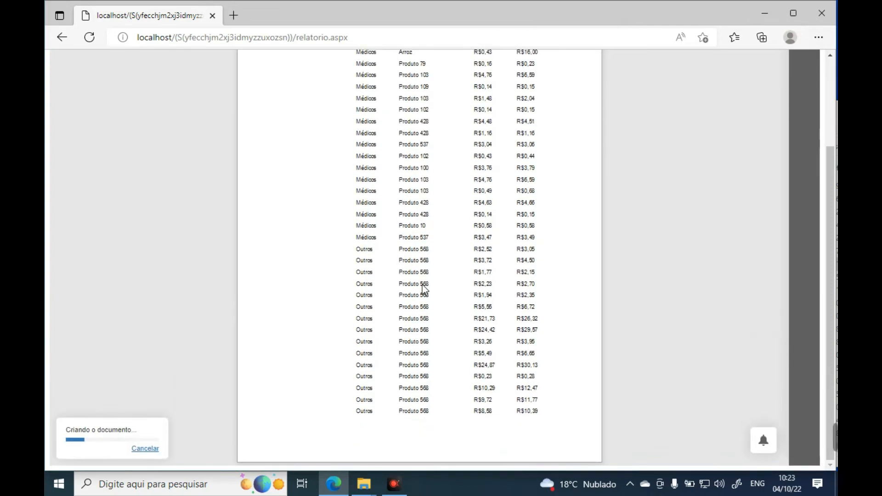
left_click(238, 76)
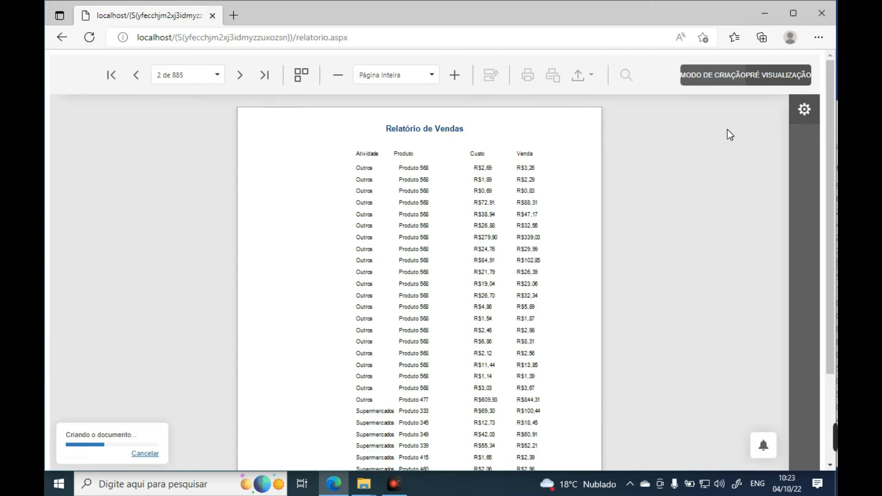
left_click(711, 83)
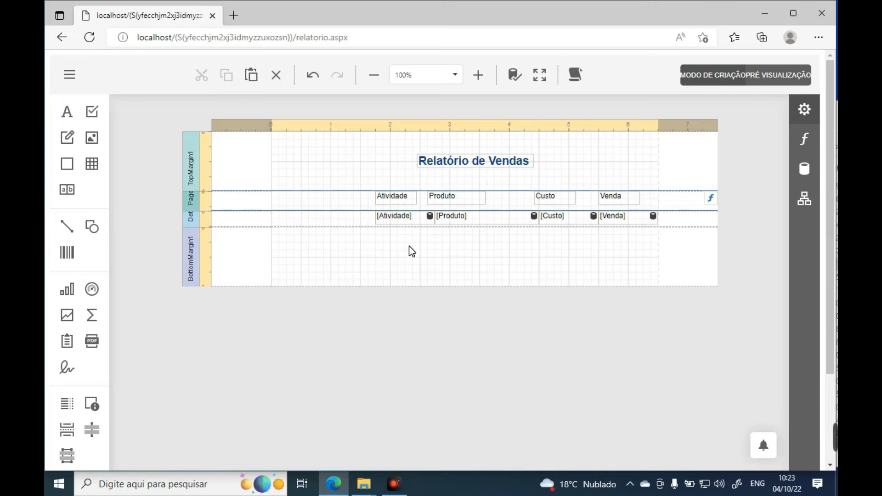
left_click(410, 250)
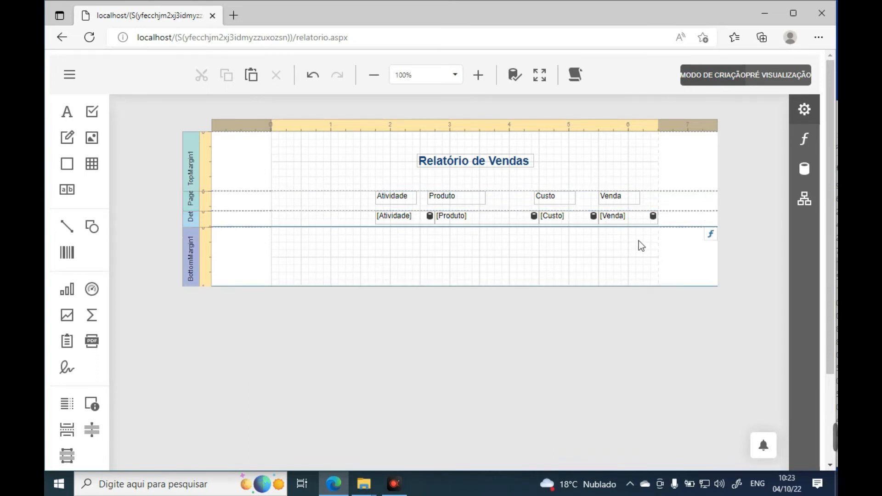
- Place the Venda and Custo fields of the vendas query in the bottom margin, below their detail columns, and close the field list
left_click(806, 175)
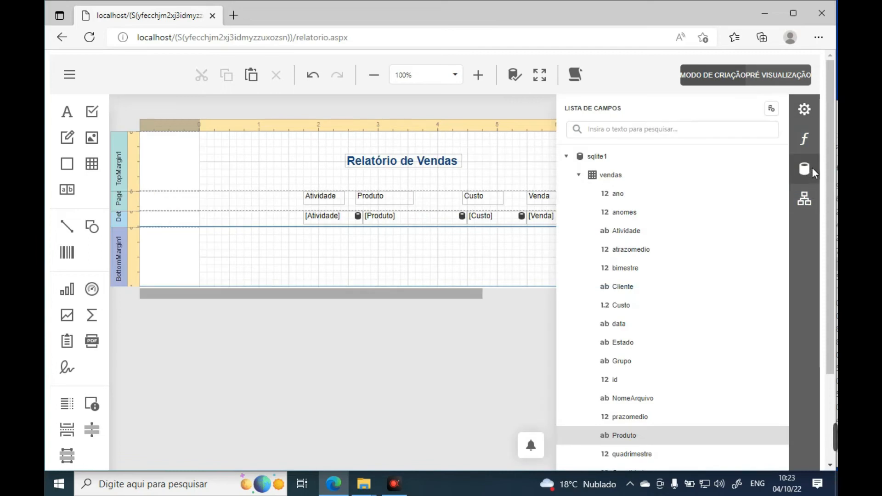
scroll(655, 254, "down", 3)
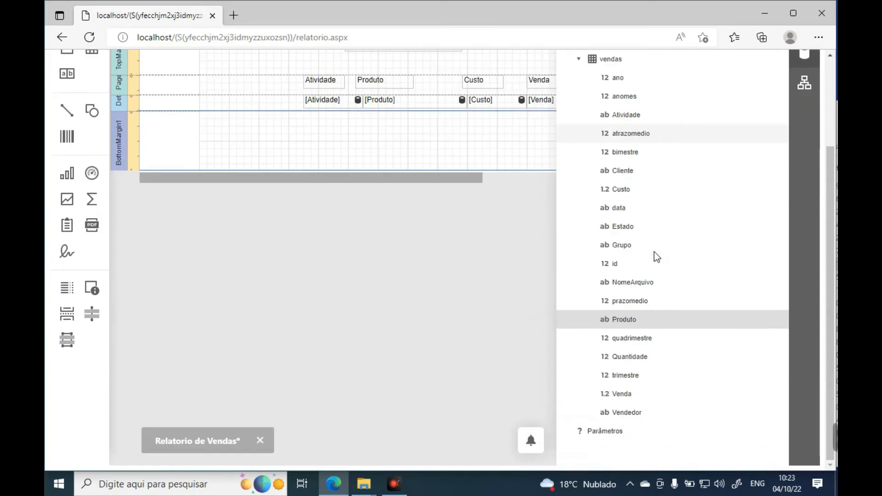
left_click_drag(638, 395, 525, 138)
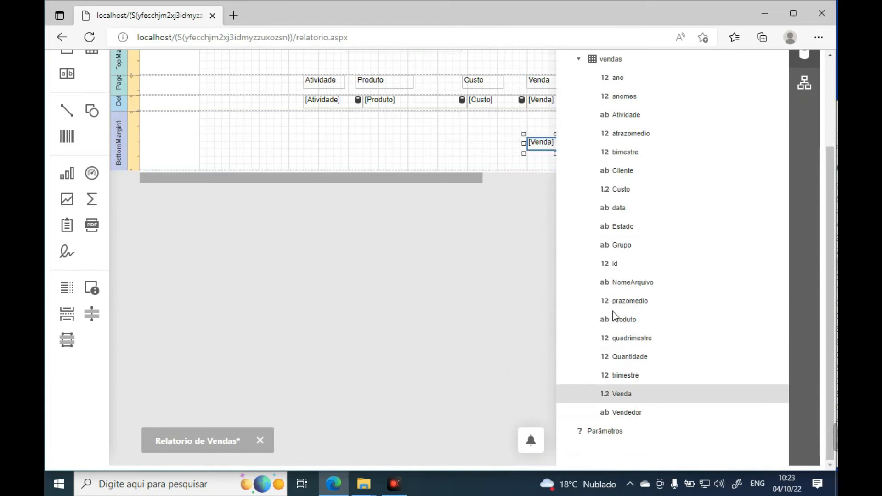
scroll(642, 247, "up", 1)
left_click_drag(637, 212, 449, 152)
left_click(429, 156)
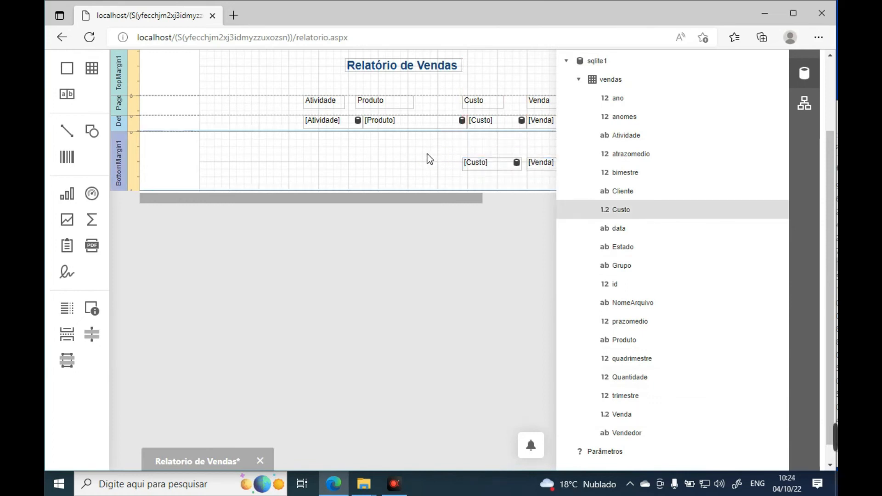
left_click(809, 74)
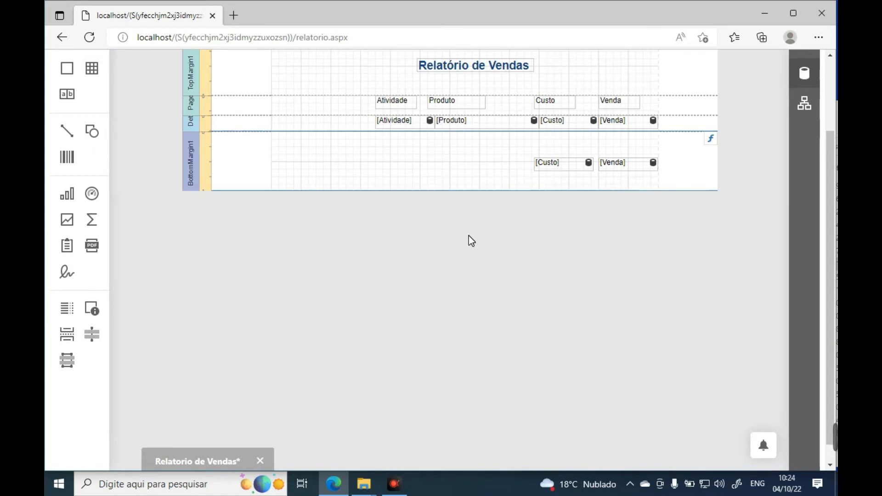
scroll(469, 235, "up", 2)
- Format the Custo field in the bottom margin as Currency with the c2 type
left_click(573, 217)
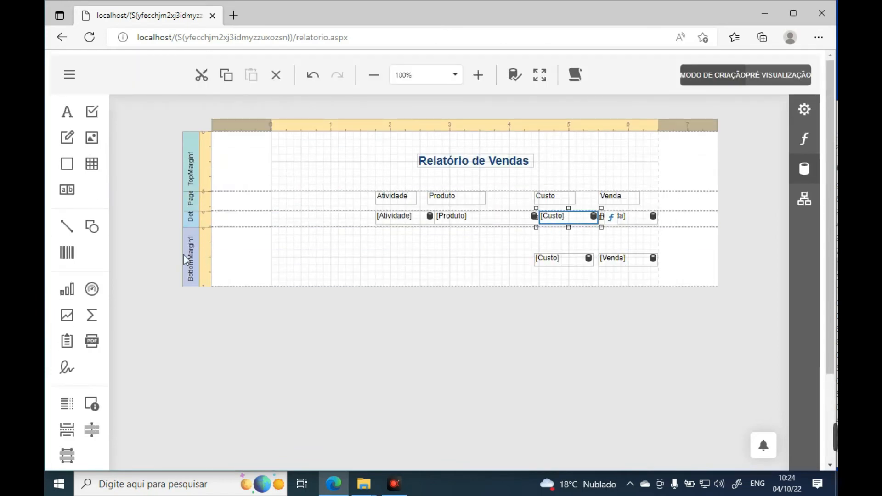
left_click(555, 258)
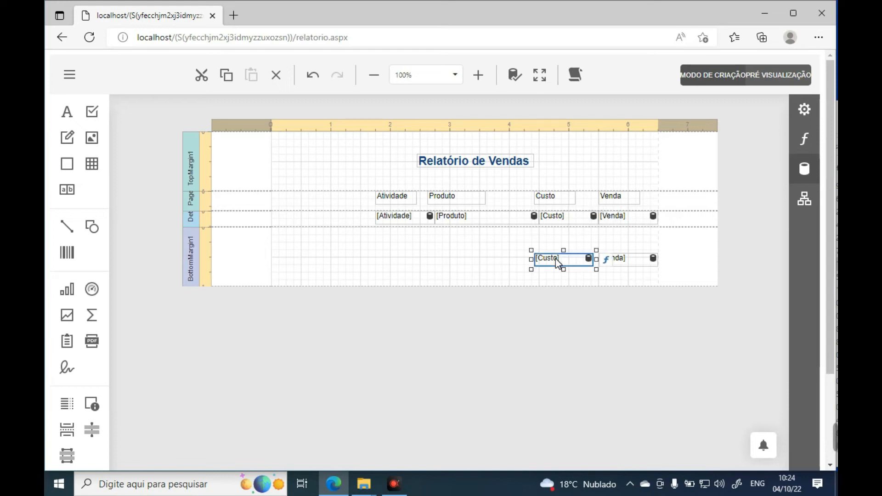
left_click(805, 107)
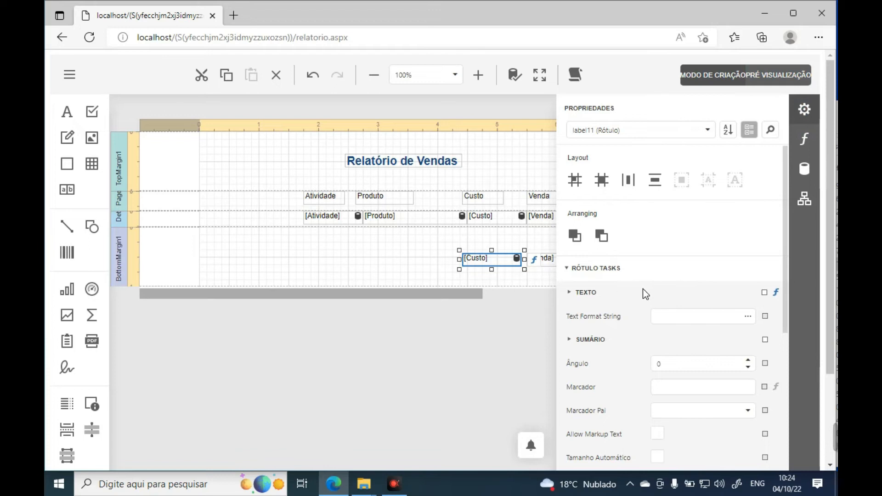
left_click(567, 270)
scroll(660, 269, "down", 3)
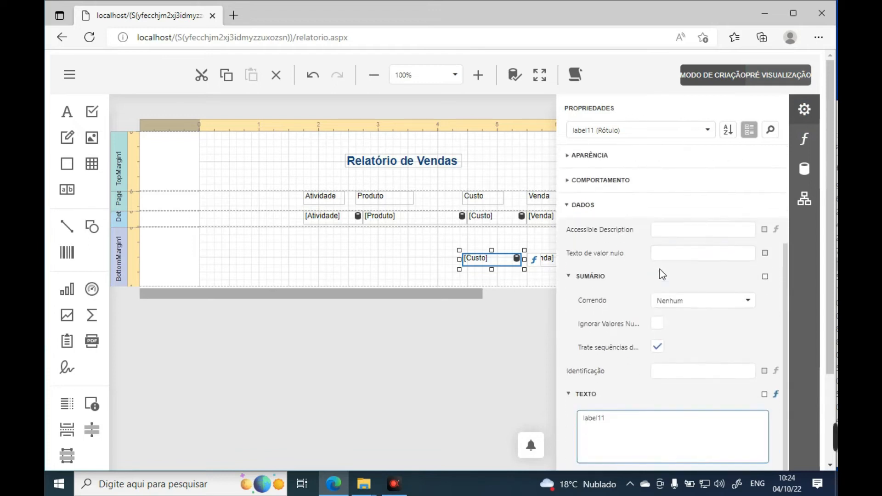
scroll(638, 317, "down", 3)
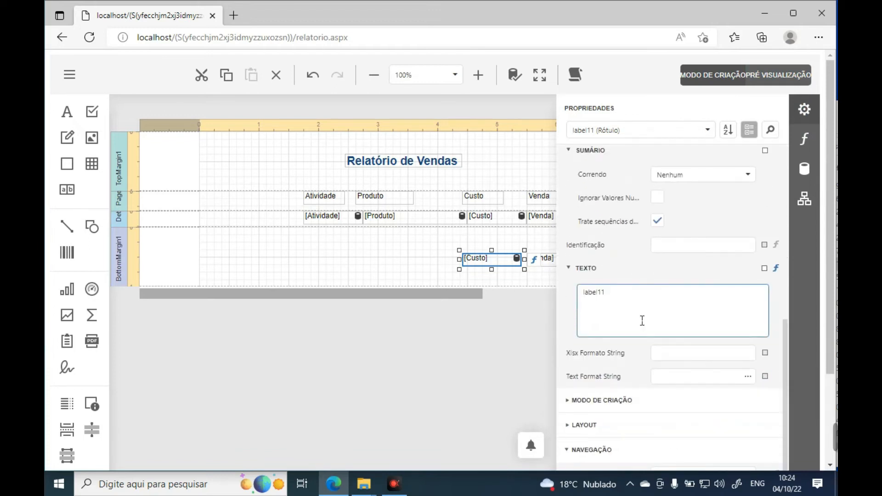
left_click(749, 377)
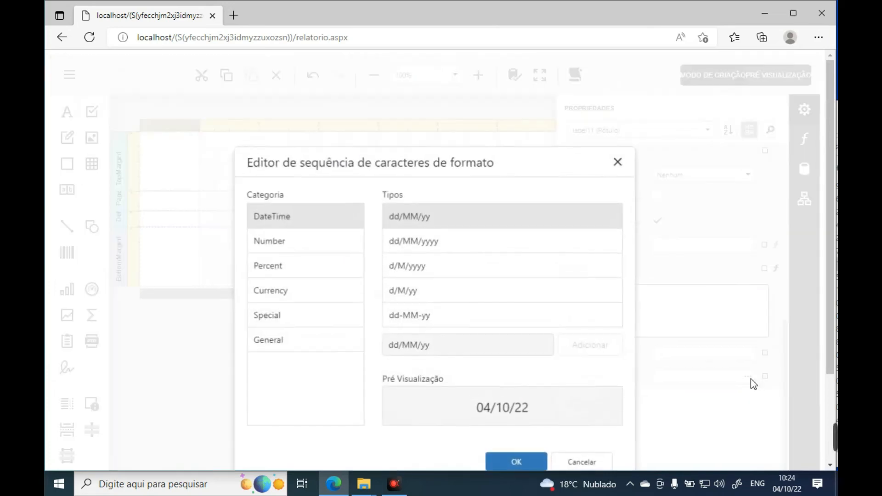
left_click(311, 273)
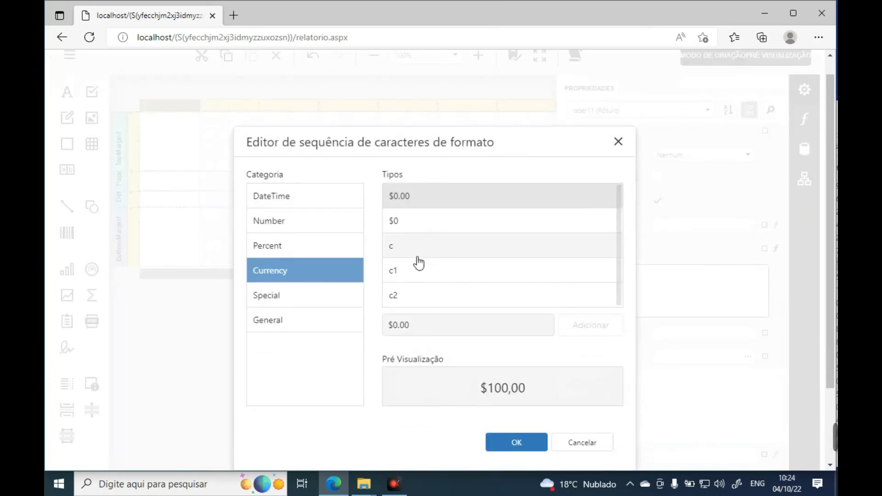
left_click(453, 300)
left_click(528, 442)
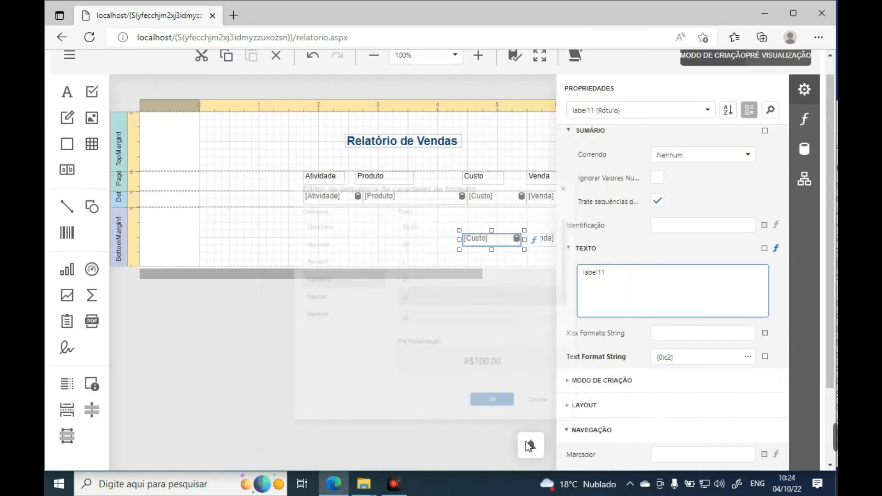
- Format the Venda field in the bottom margin as Currency with the c2 type
left_click(545, 240)
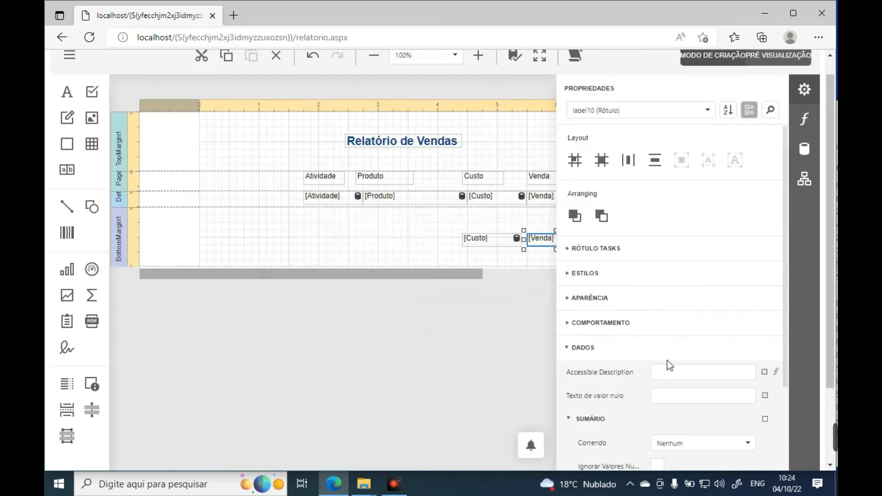
scroll(626, 406, "down", 5)
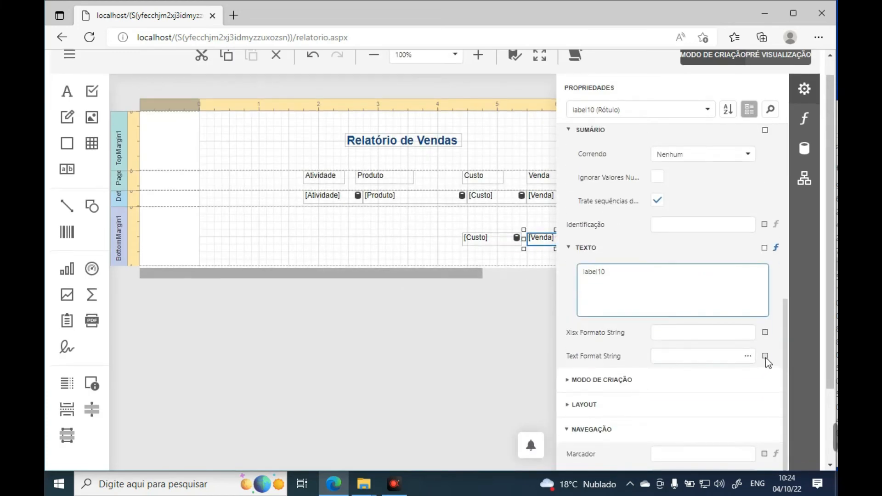
left_click(748, 357)
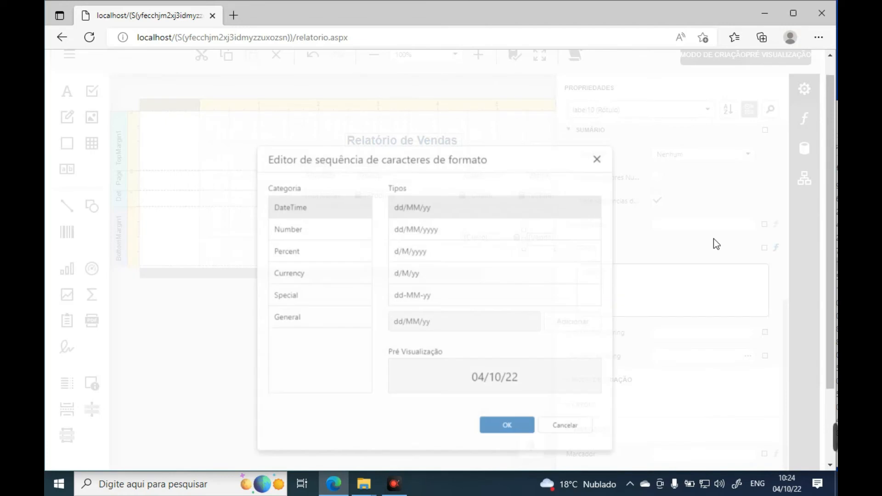
left_click(296, 272)
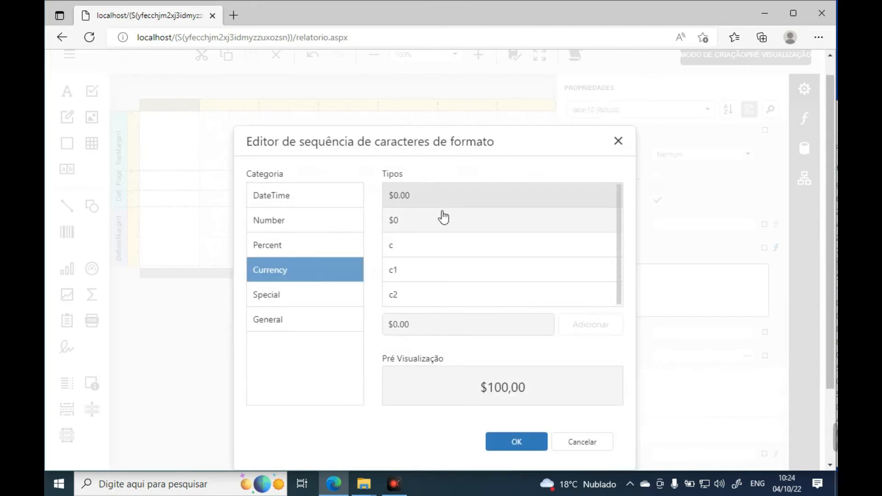
left_click(458, 293)
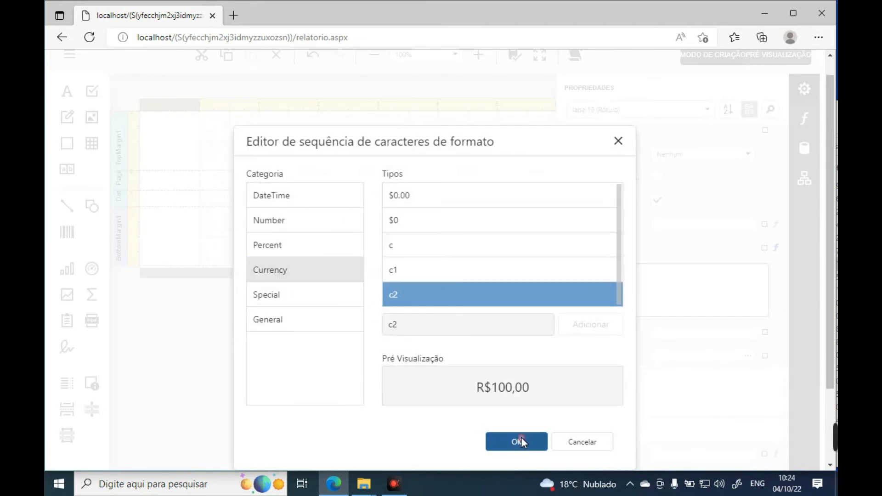
left_click(524, 443)
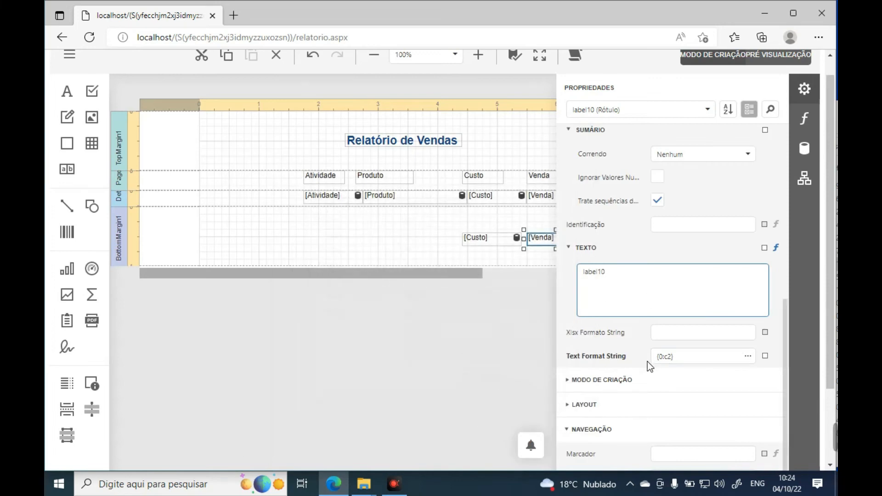
- Set the running summary of the bottom margin's Venda and Custo fields to Relatório
scroll(647, 362, "up", 2)
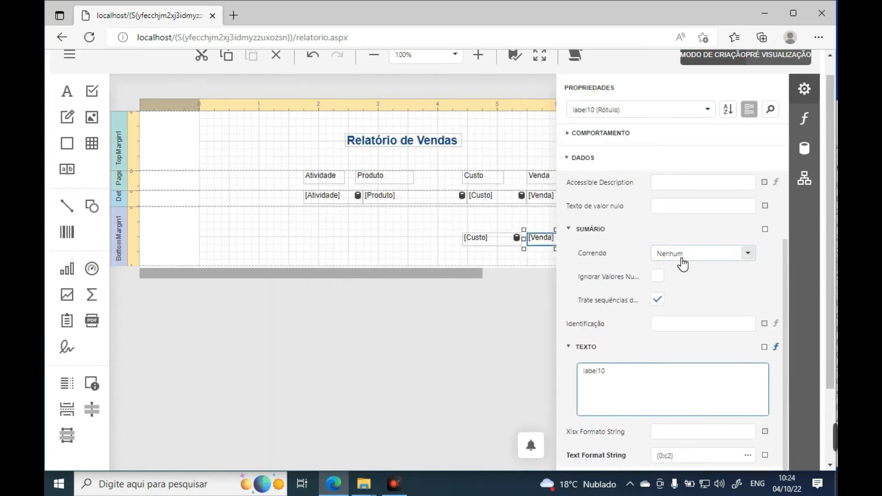
left_click(708, 255)
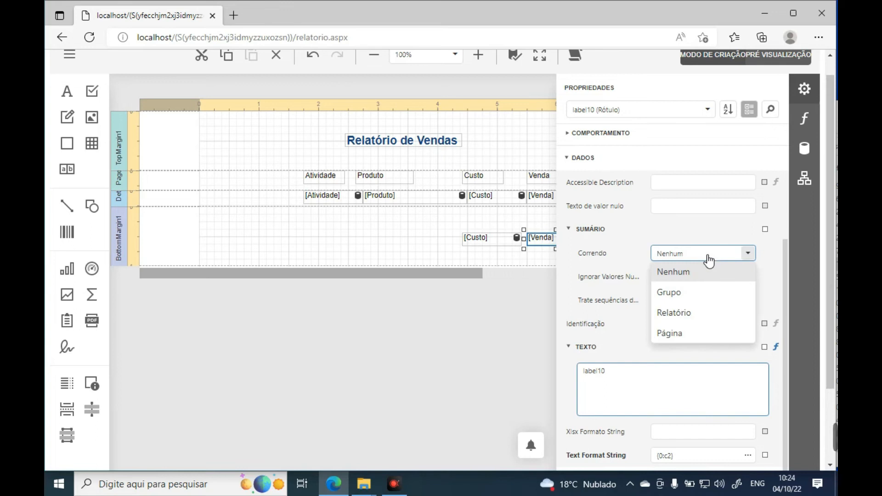
left_click(710, 313)
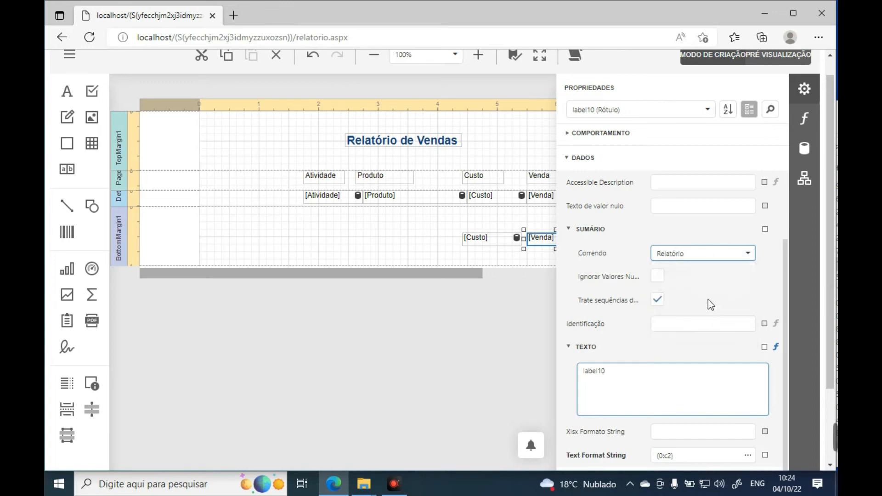
left_click(485, 242)
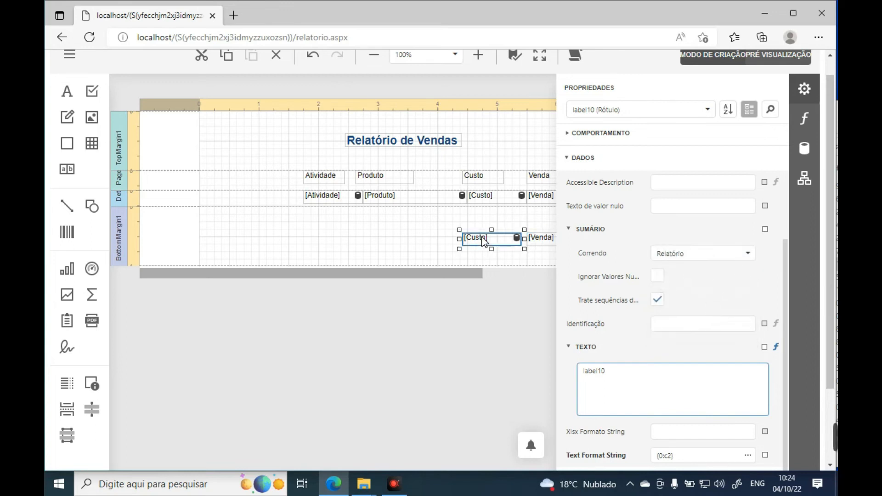
scroll(646, 306, "down", 3)
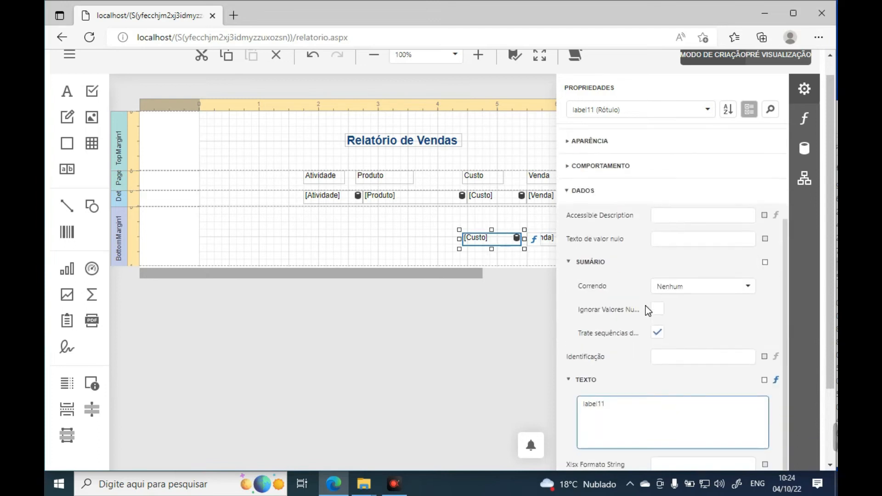
left_click(701, 287)
left_click(702, 350)
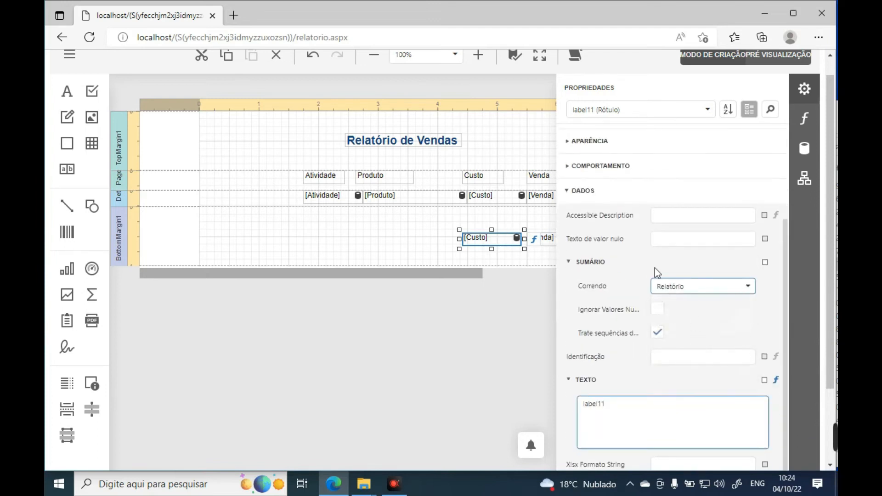
- Place a page information element at the left edge of the bottom margin's printable area and widen it to about 2.4 inches
left_click(403, 223)
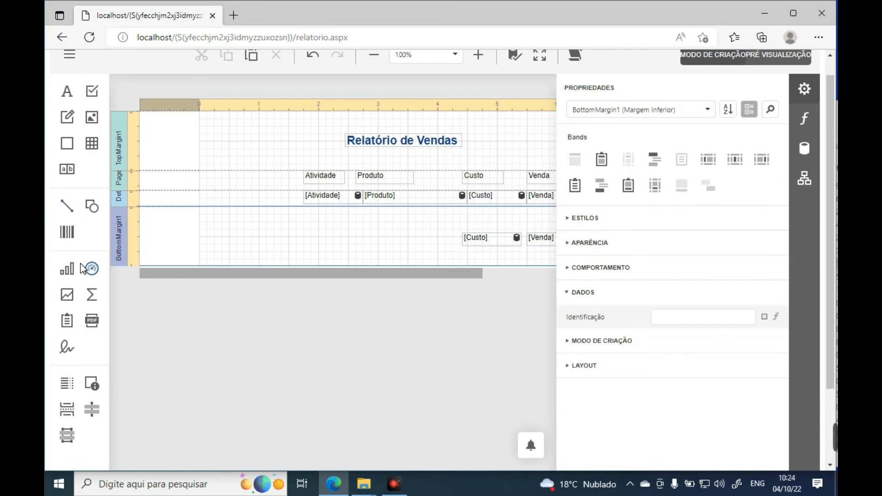
scroll(81, 268, "down", 2)
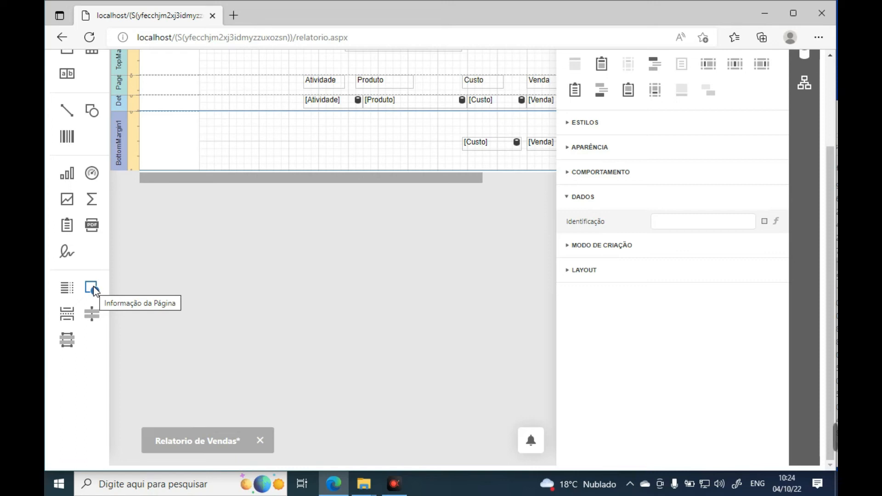
left_click_drag(93, 286, 202, 131)
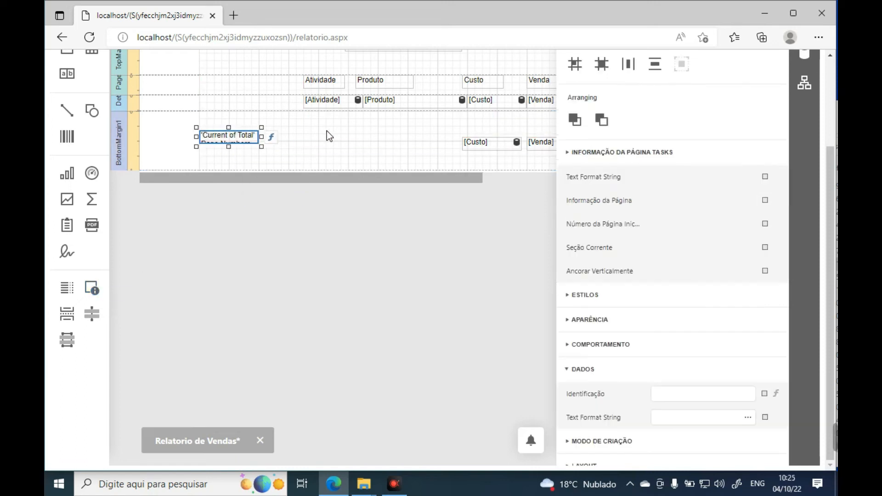
left_click_drag(261, 136, 343, 135)
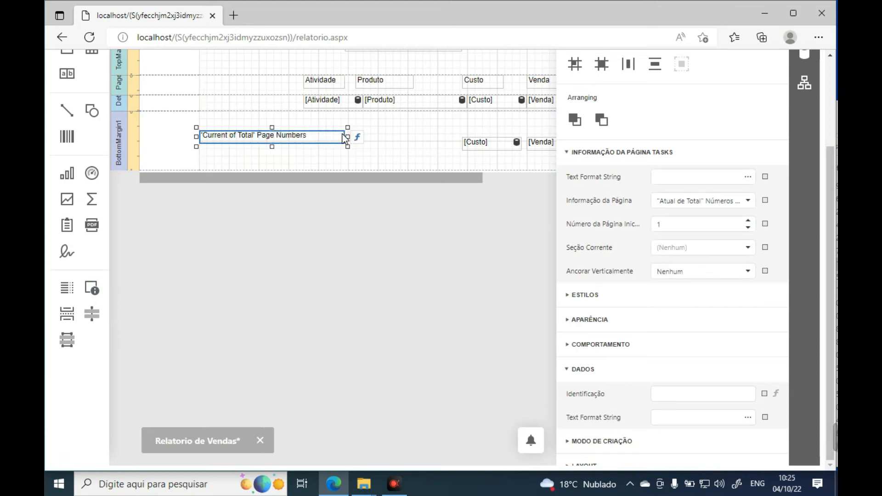
scroll(478, 276, "up", 2)
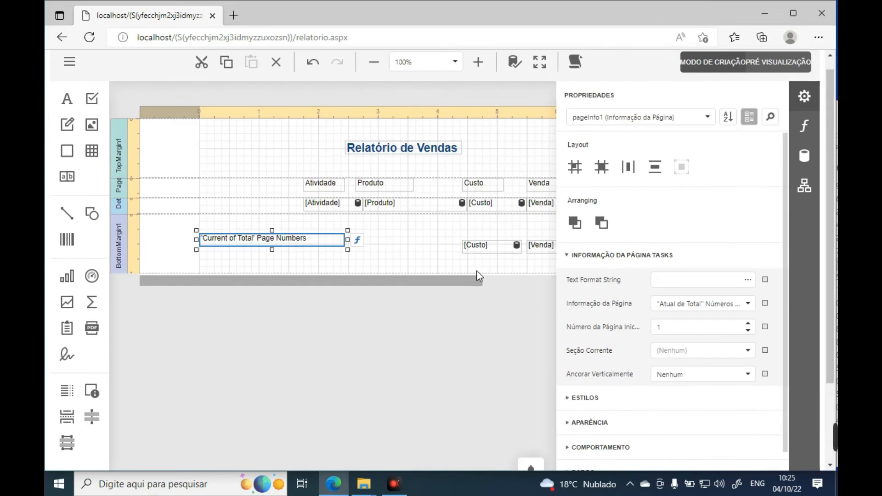
scroll(478, 275, "up", 1)
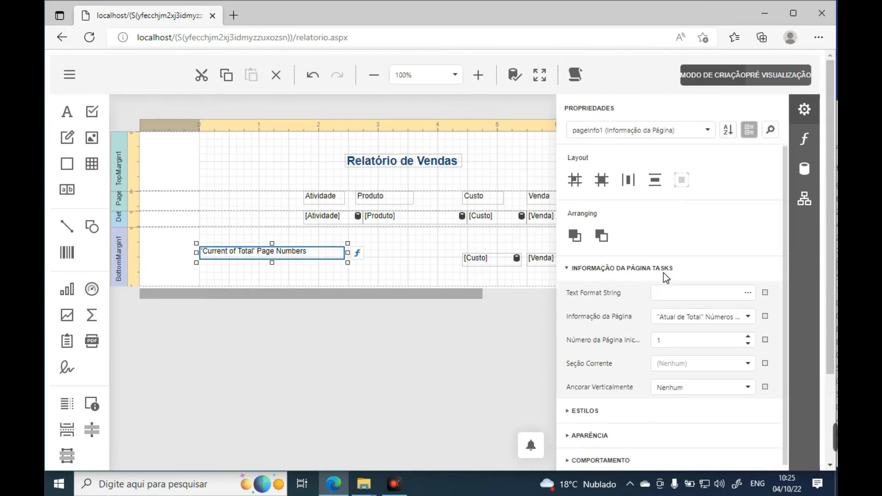
- Choose "Atual de Total" Números da Página as the page information shown by the new element
left_click(699, 132)
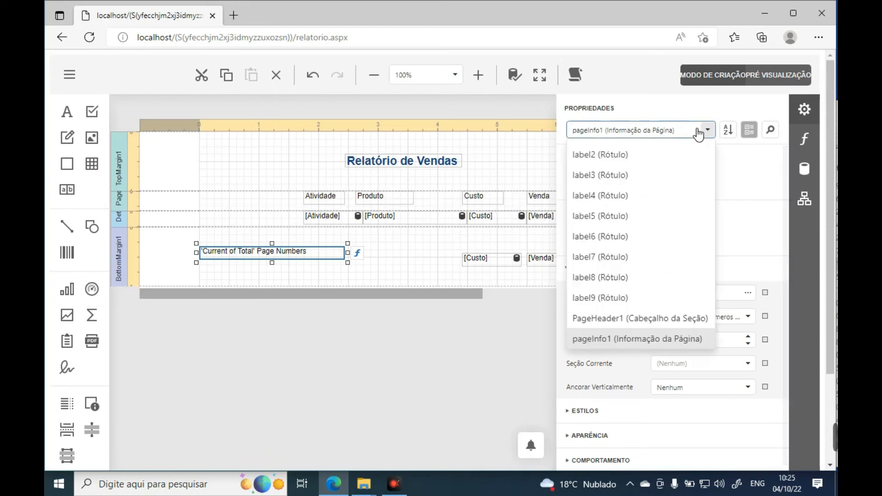
left_click(698, 133)
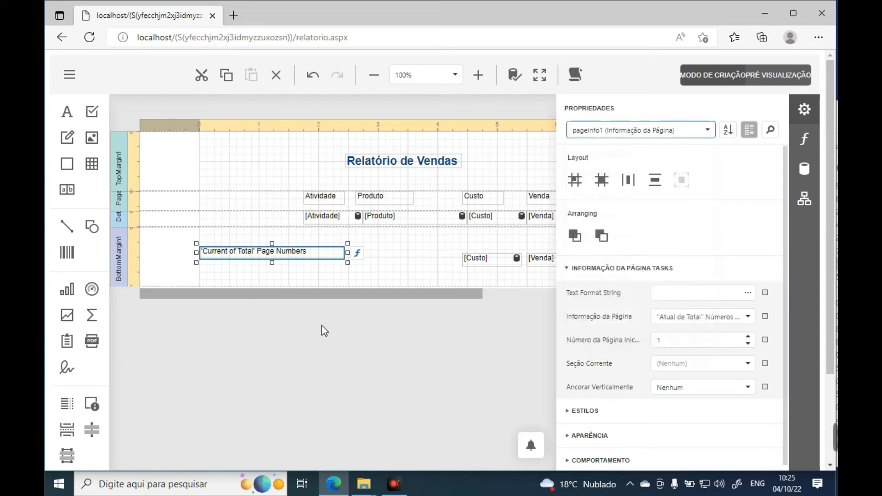
left_click(748, 317)
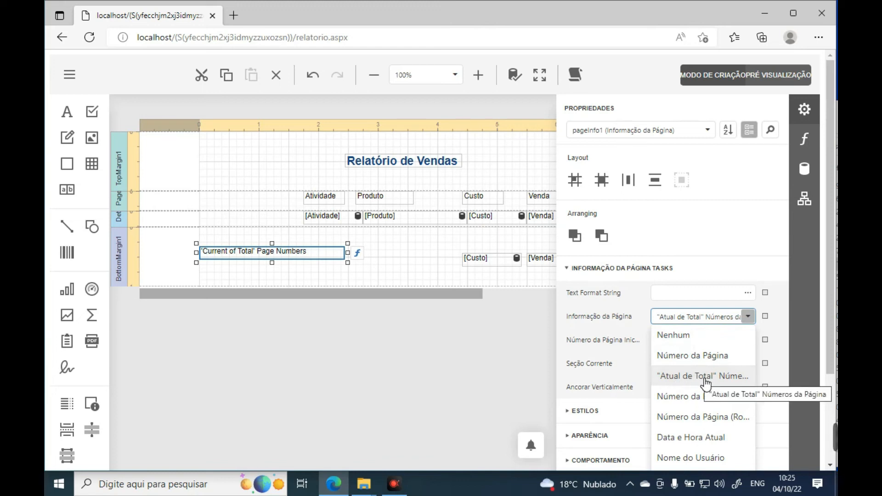
left_click(734, 383)
- Add a second page information element below the page numbers, showing Data e Hora Atual, and widen it to about 2.4 inches
left_click_drag(91, 404, 219, 277)
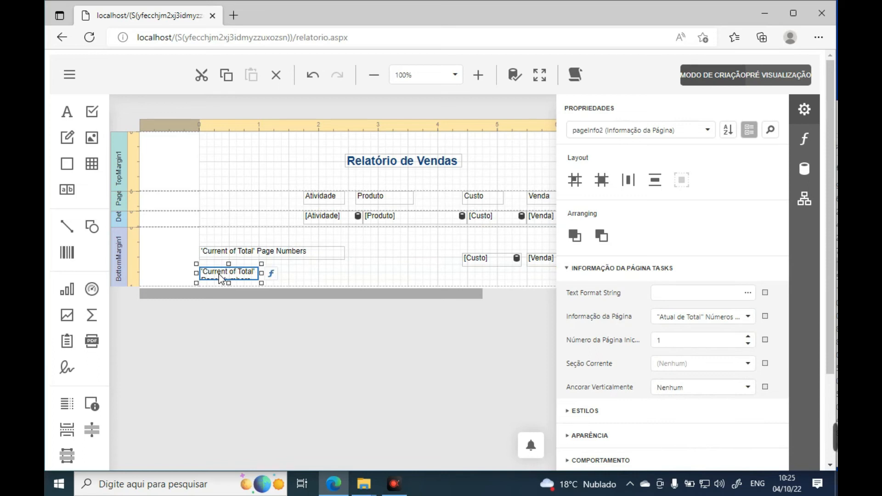
left_click(719, 317)
left_click(707, 439)
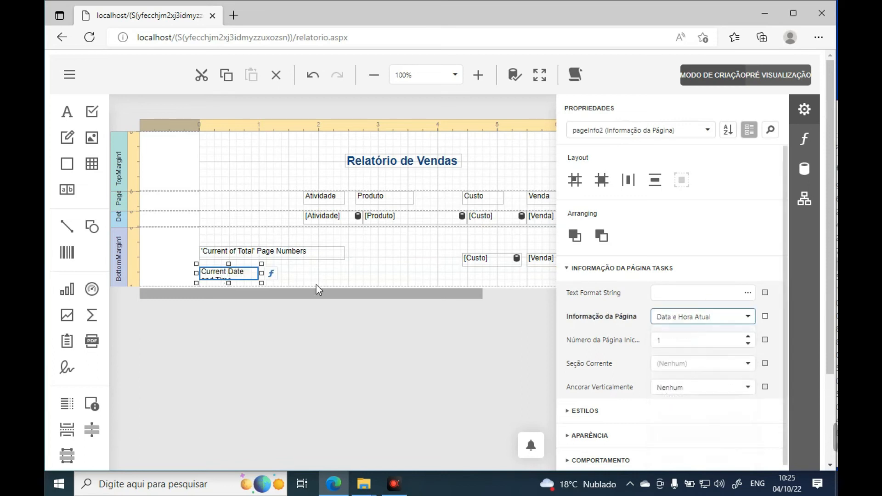
left_click_drag(262, 273, 357, 272)
left_click(374, 272)
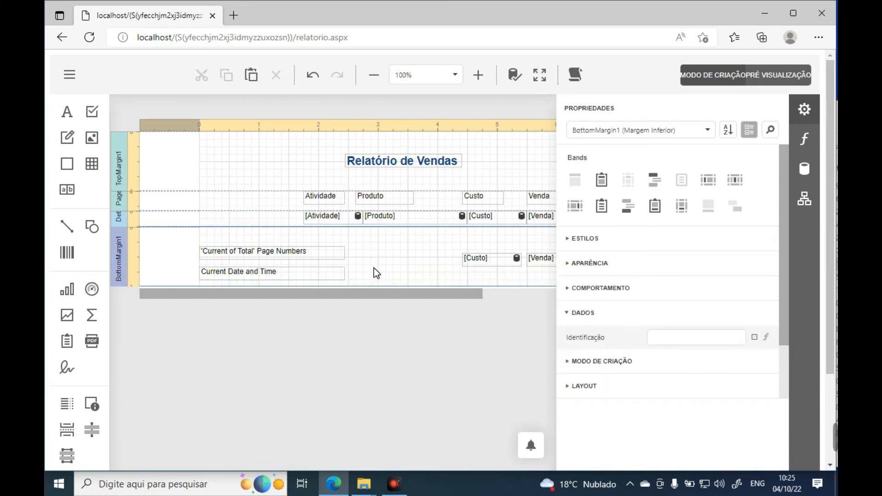
- Insert a group header band above the detail band and place the Estado field at the left edge of its printable area
left_click(804, 110)
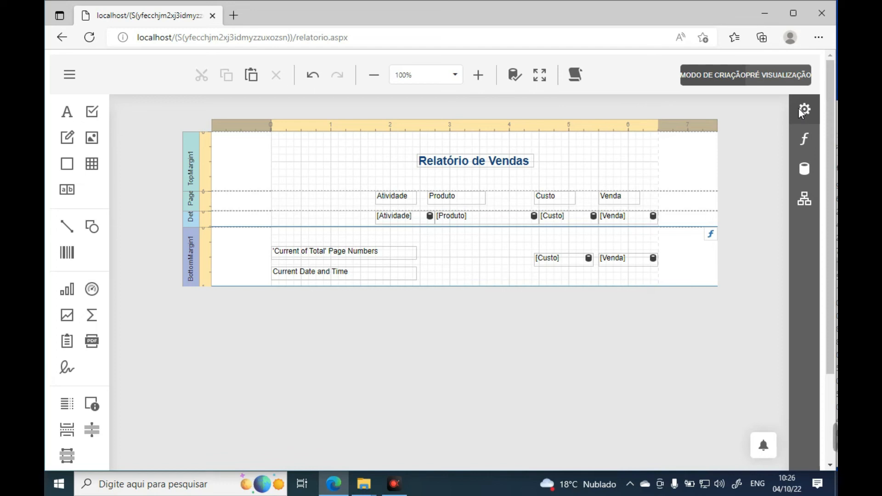
left_click(803, 111)
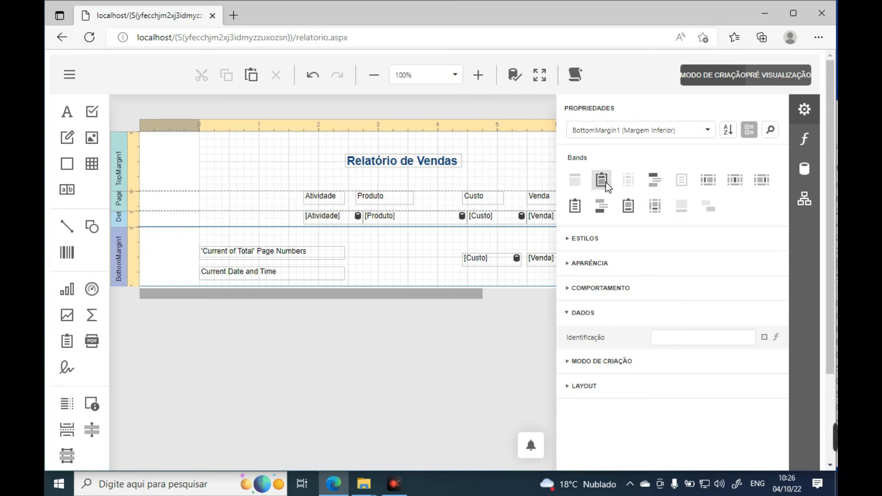
left_click(654, 180)
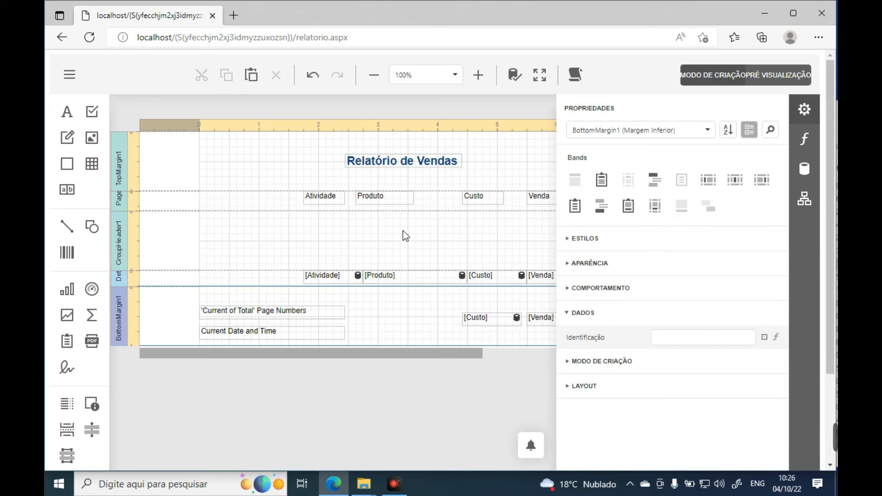
left_click(807, 168)
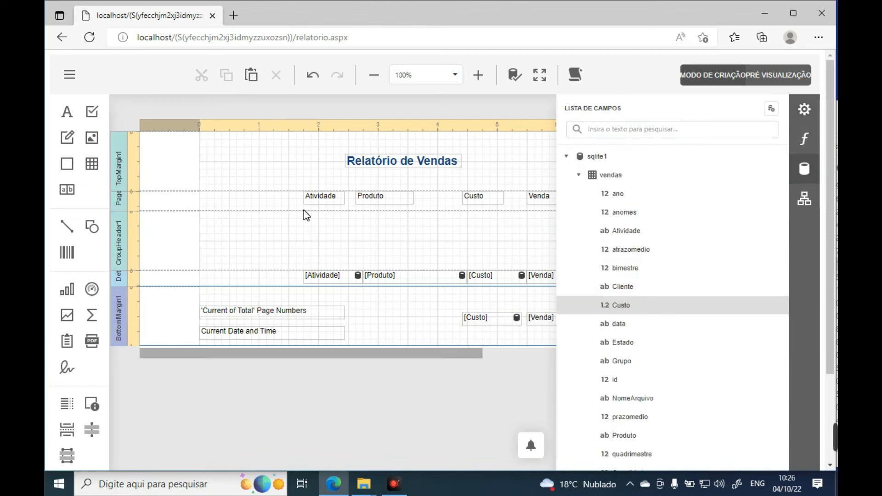
scroll(724, 264, "down", 1)
left_click_drag(658, 311, 241, 191)
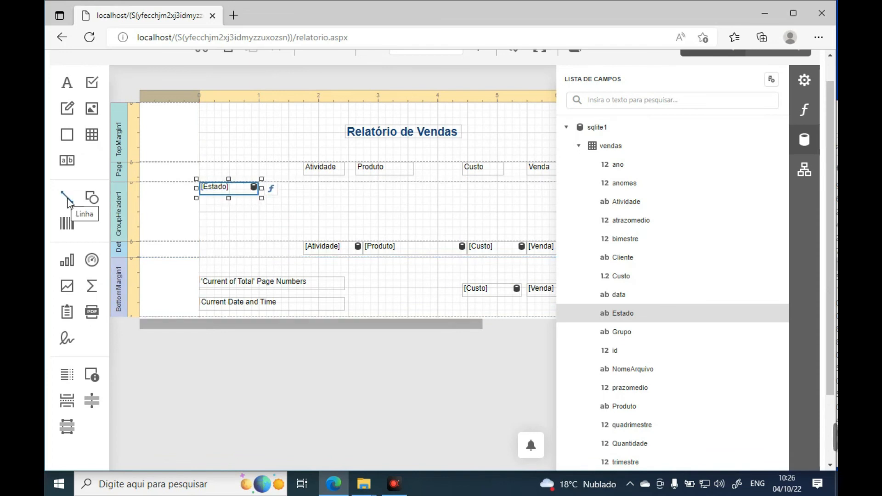
- Add a horizontal line about 2.2 inches long beneath the Estado field and shorten the group header band to end just below it
left_click_drag(67, 200, 346, 203)
left_click(281, 222)
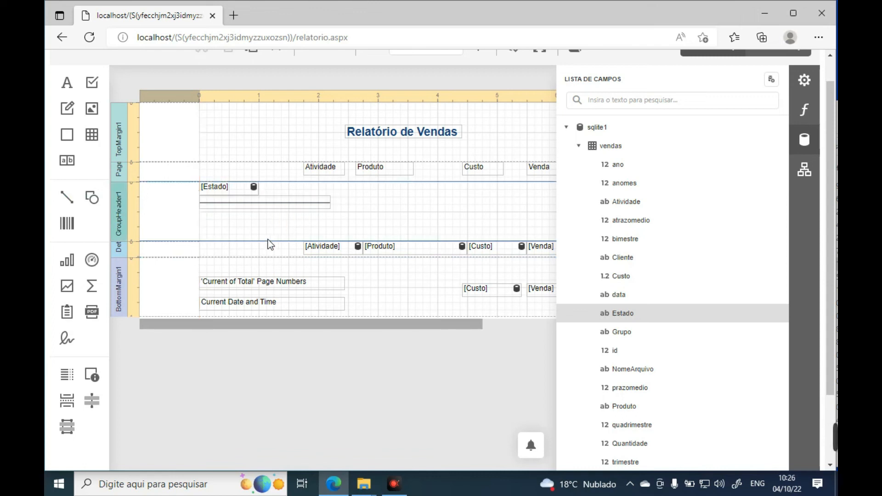
left_click_drag(268, 242, 267, 214)
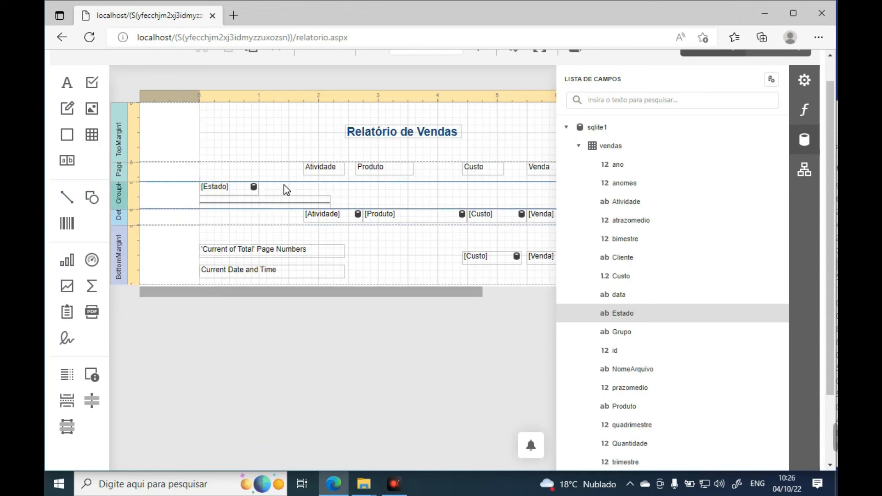
- Preview the report and examine the Estado group header, the page footer and the following pages
scroll(678, 170, "up", 1)
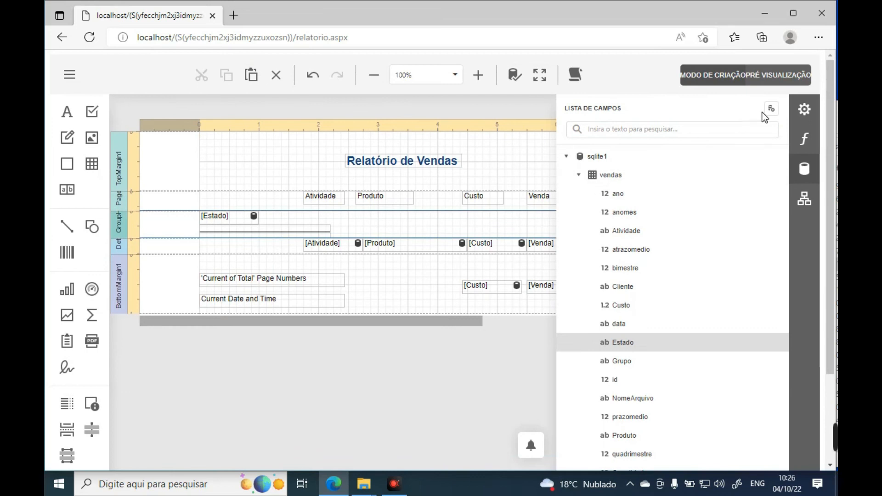
left_click(795, 78)
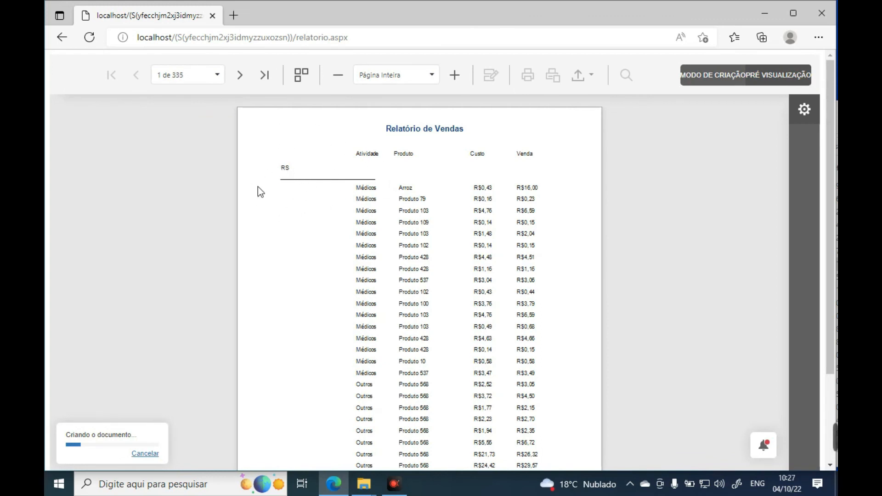
scroll(348, 226, "down", 3)
scroll(349, 226, "up", 3)
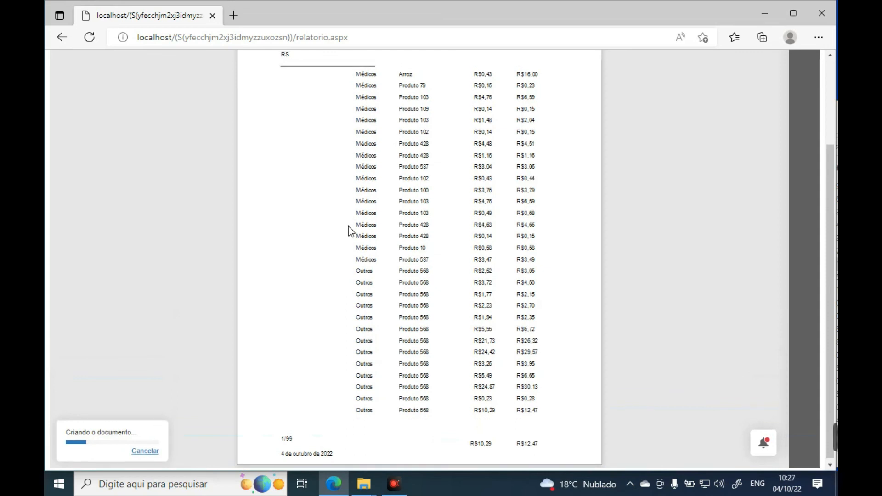
left_click(237, 75)
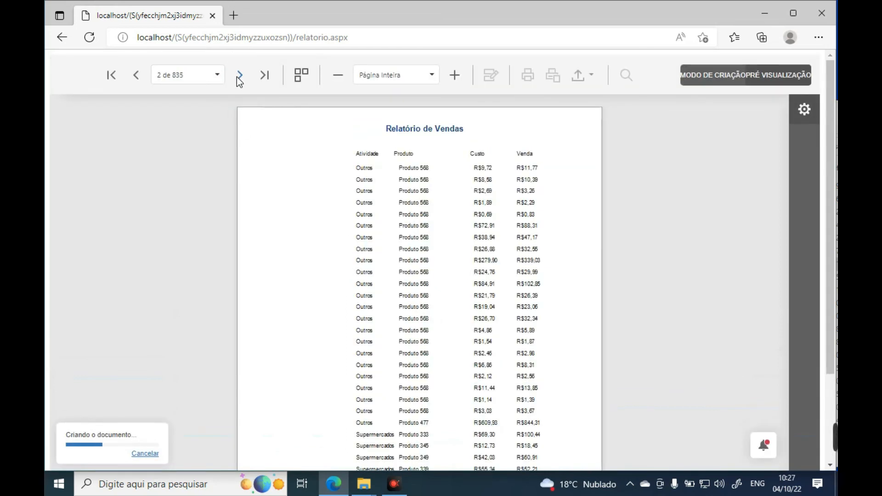
left_click(238, 75)
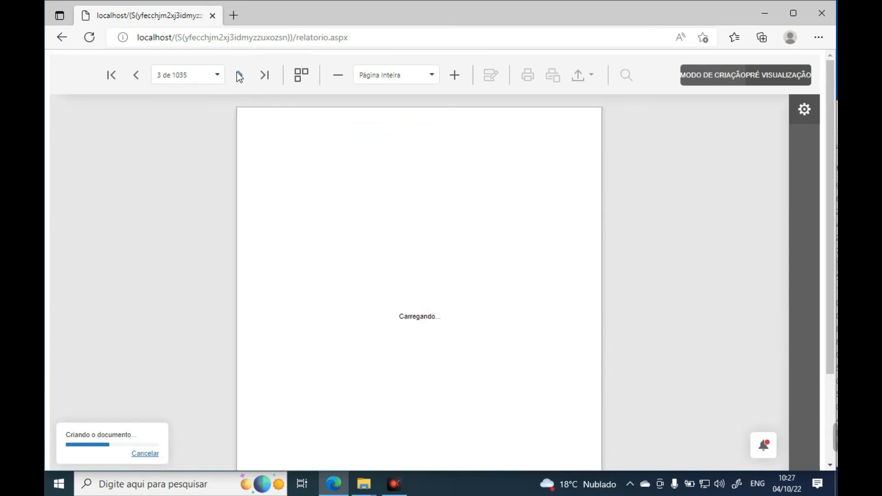
left_click(238, 75)
left_click(238, 75)
left_click(238, 75)
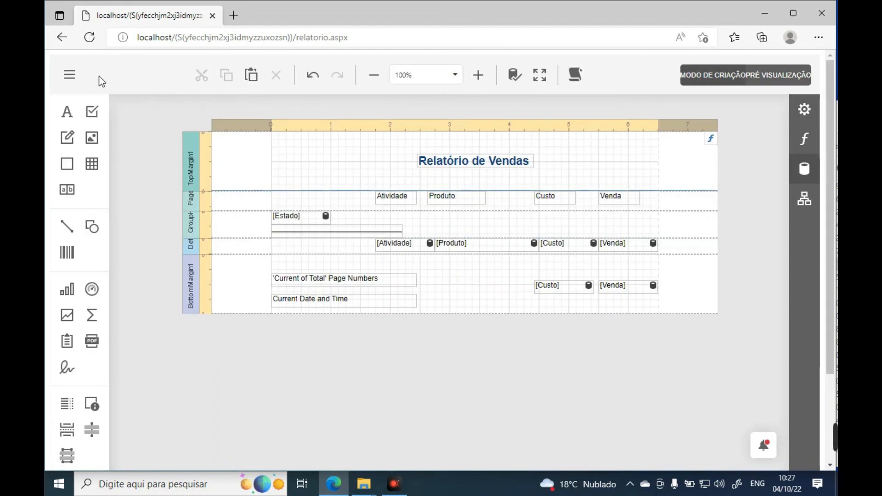
- Save the report from design mode and preview its first page again before returning to the design
left_click(73, 75)
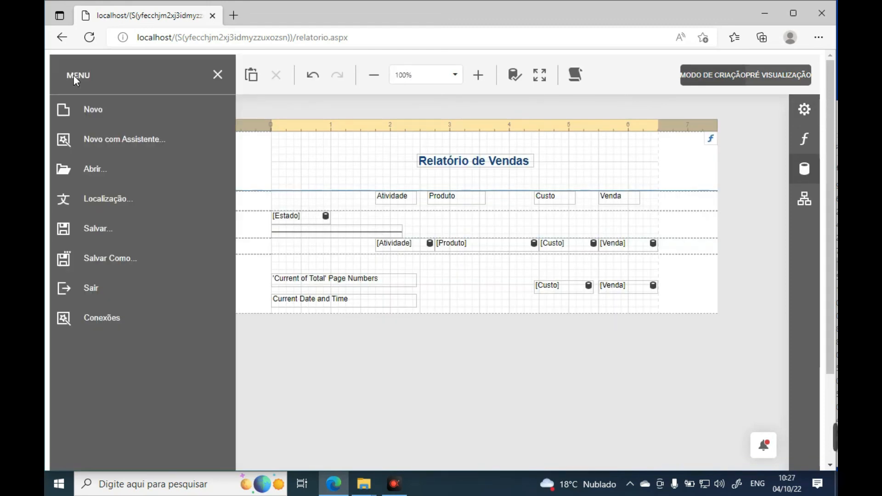
left_click(117, 228)
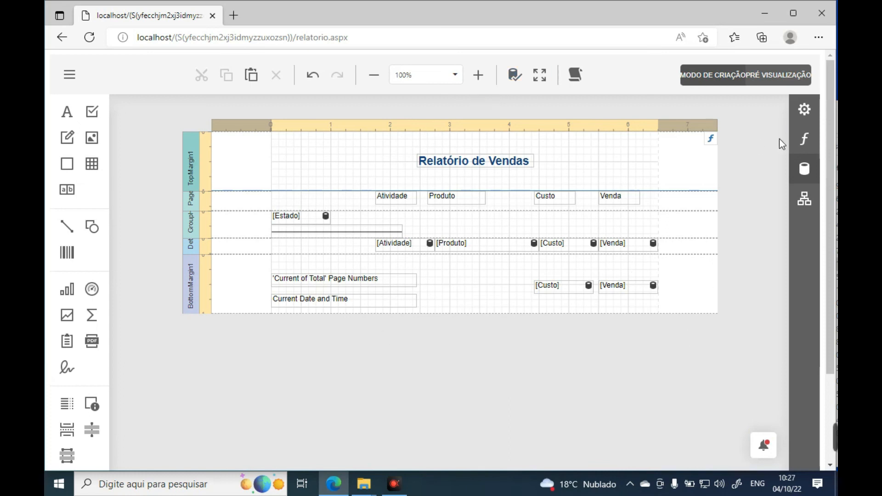
left_click(799, 83)
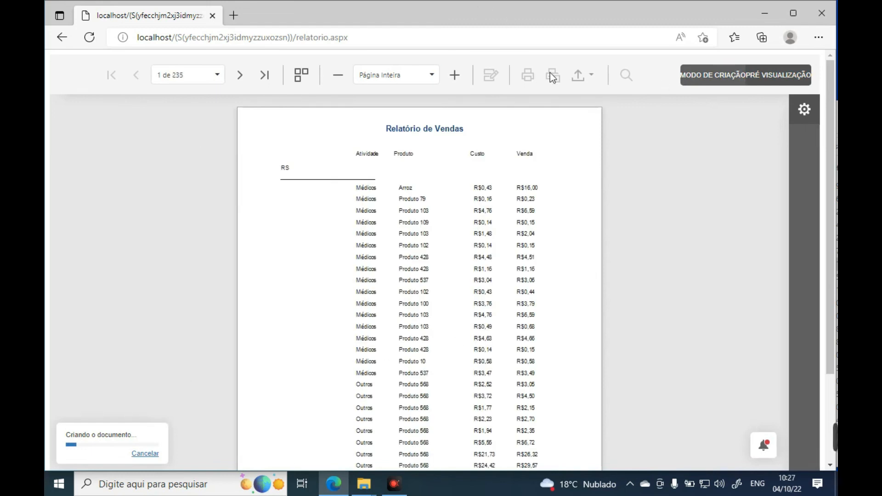
left_click(715, 75)
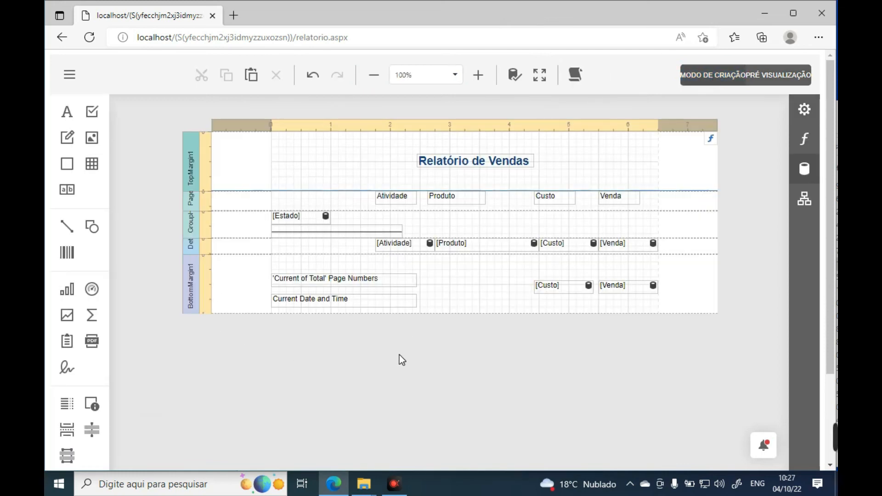
scroll(399, 355, "down", 3)
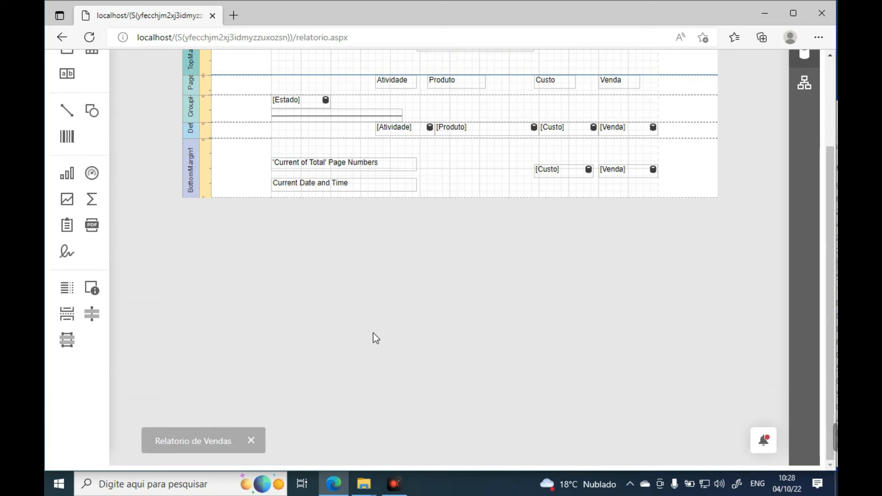
scroll(373, 333, "up", 3)
left_click(71, 76)
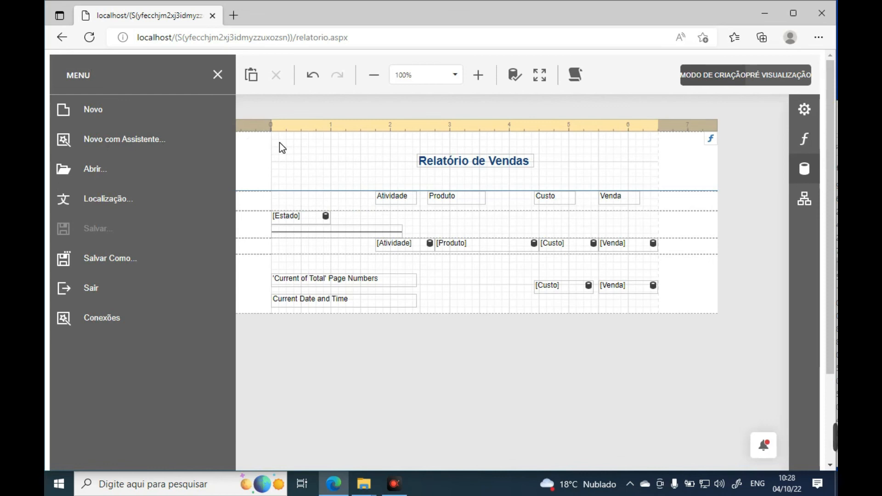
left_click(382, 101)
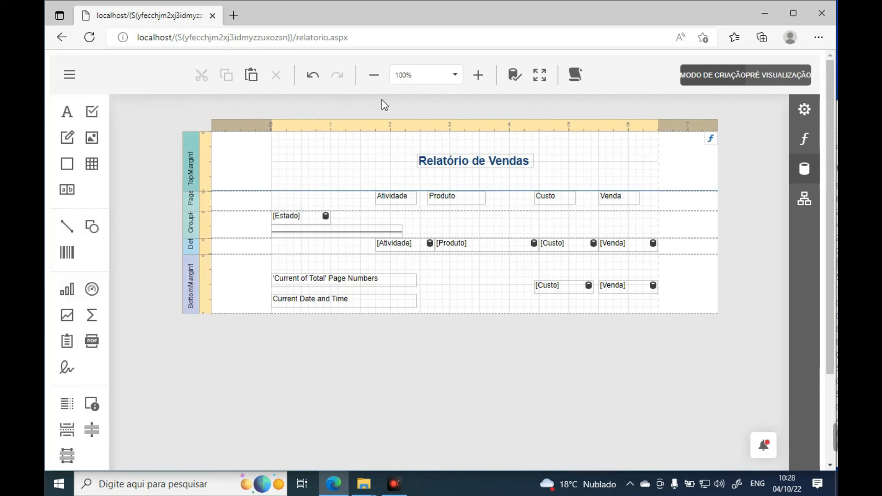